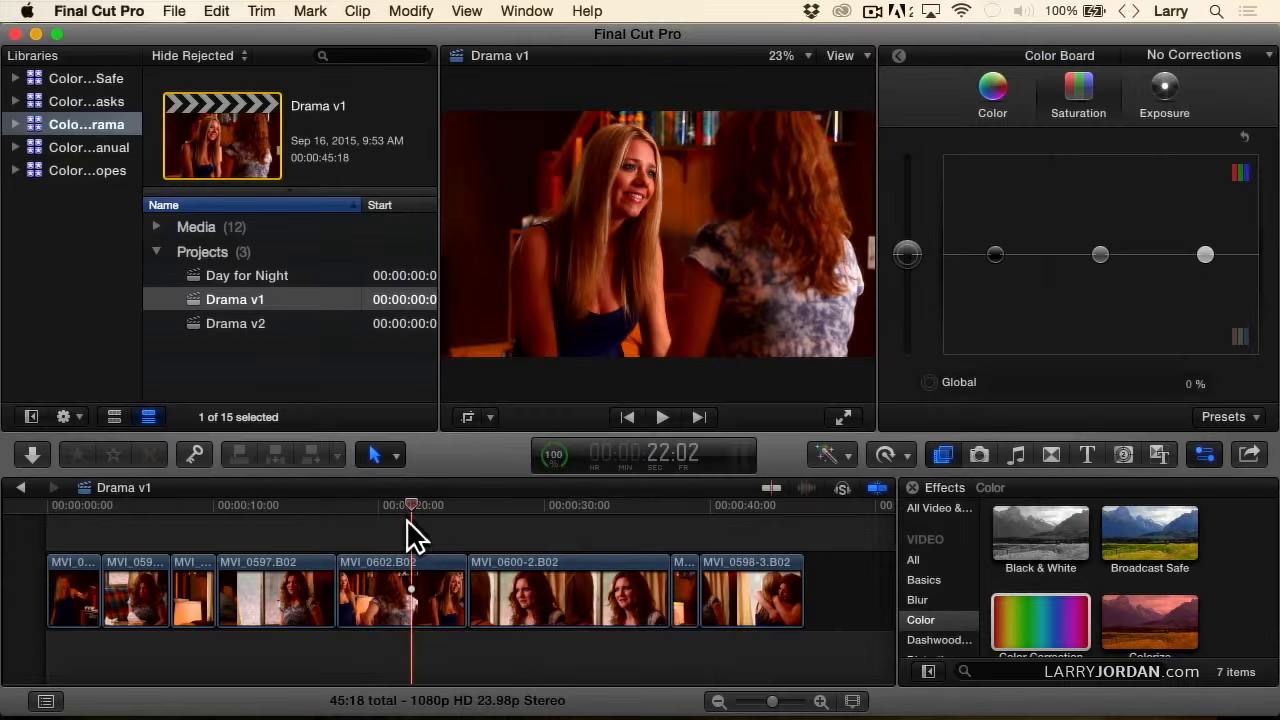
# Open the Masks project from the Color 09 Masks library in the timeline.
pyautogui.doubleClick(245, 323)
pyautogui.click(101, 100)
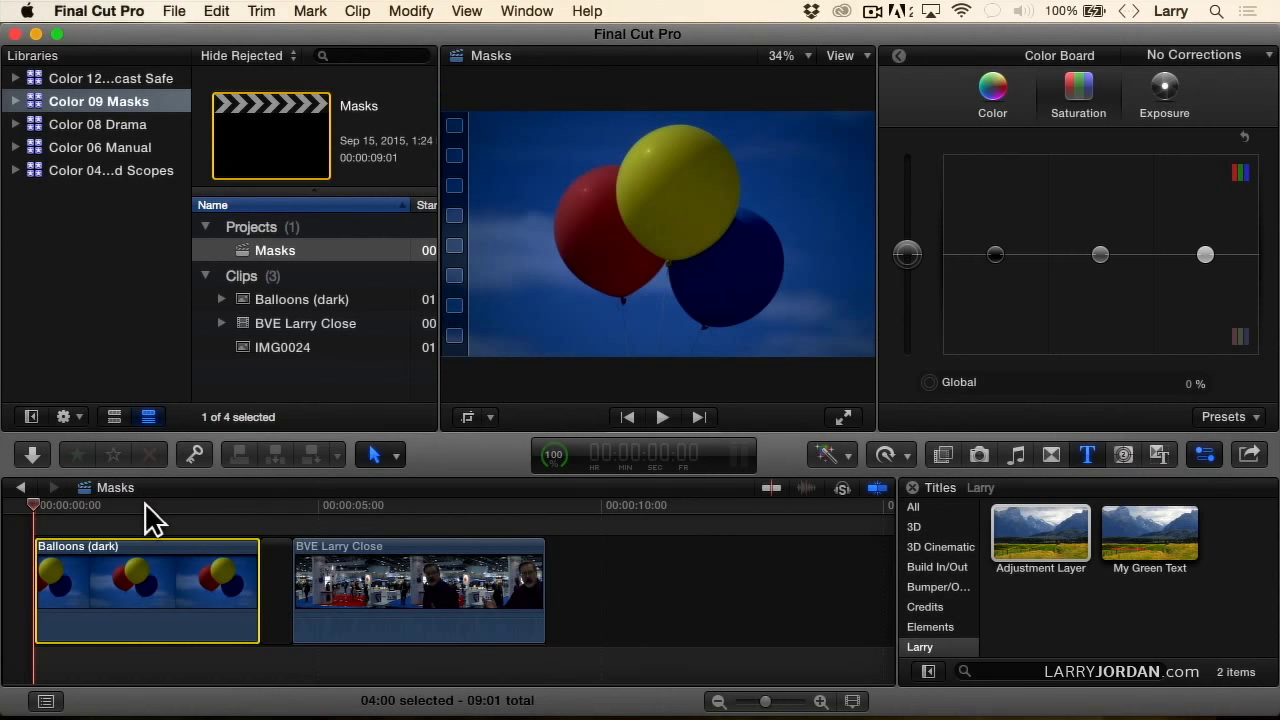
# Apply Color Correction to the Balloons (dark) clip and add a Color Mask to it.
pyautogui.click(941, 455)
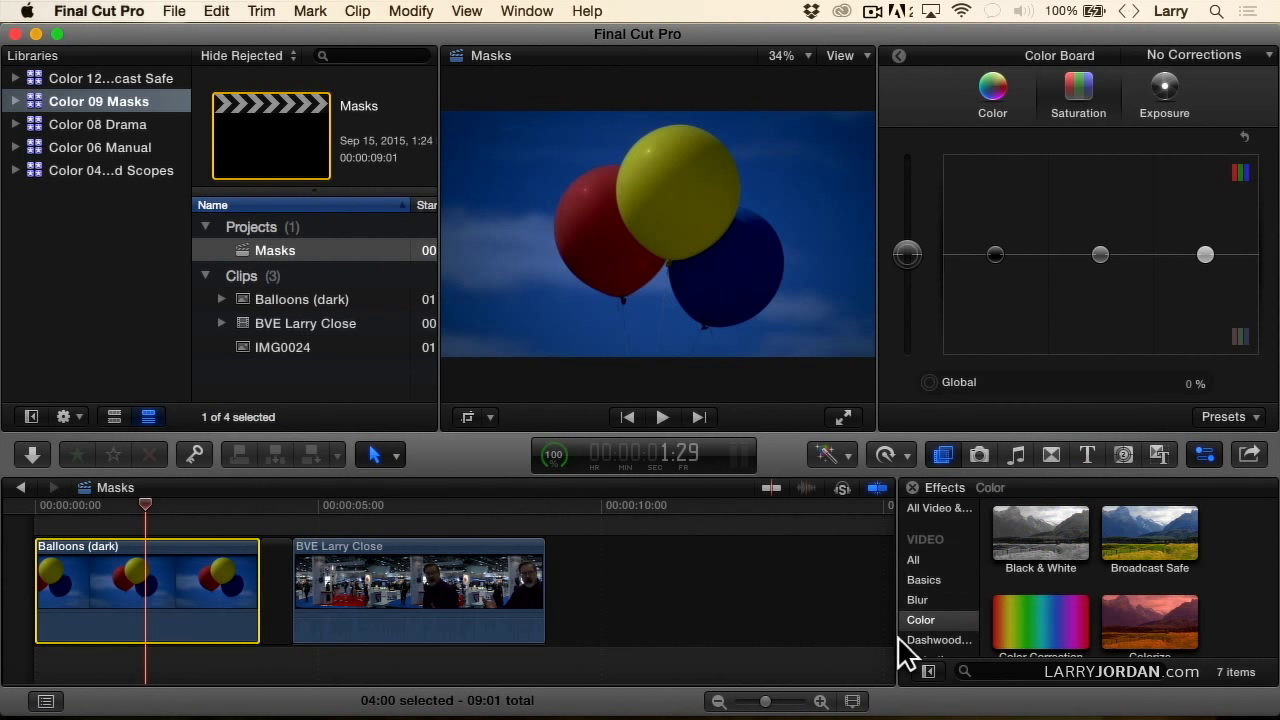
pyautogui.doubleClick(1040, 622)
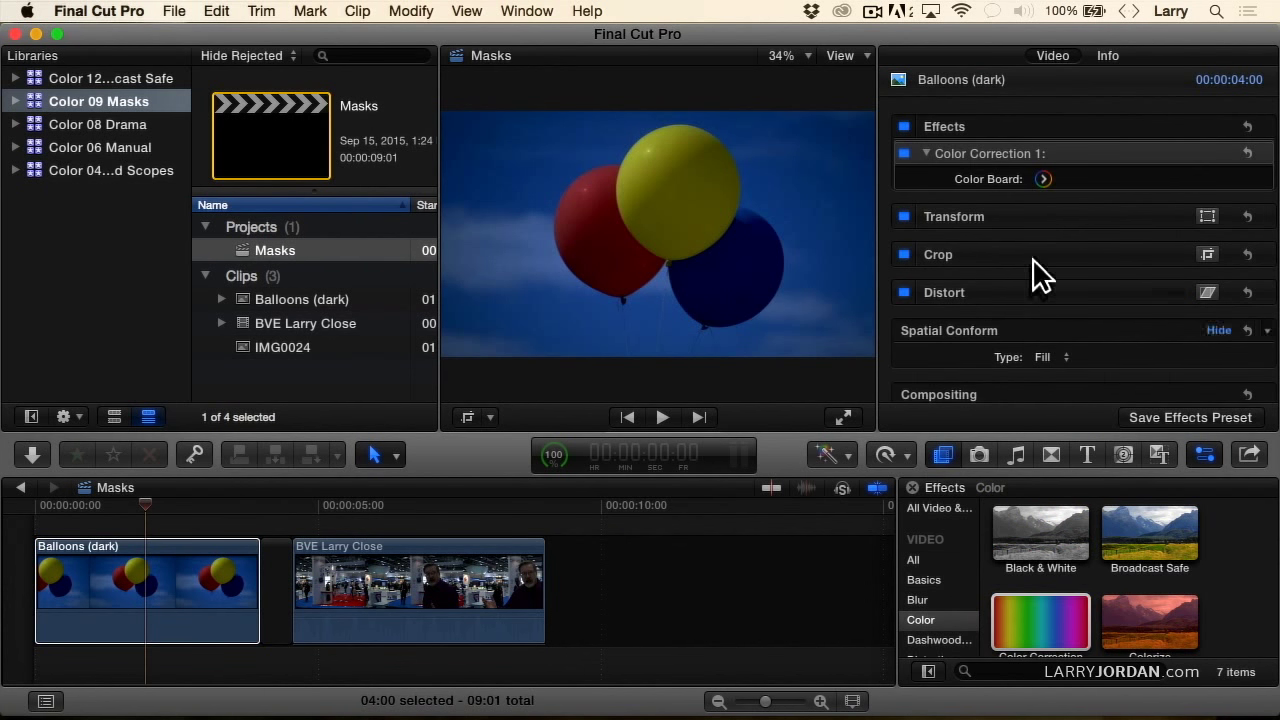
pyautogui.click(1043, 179)
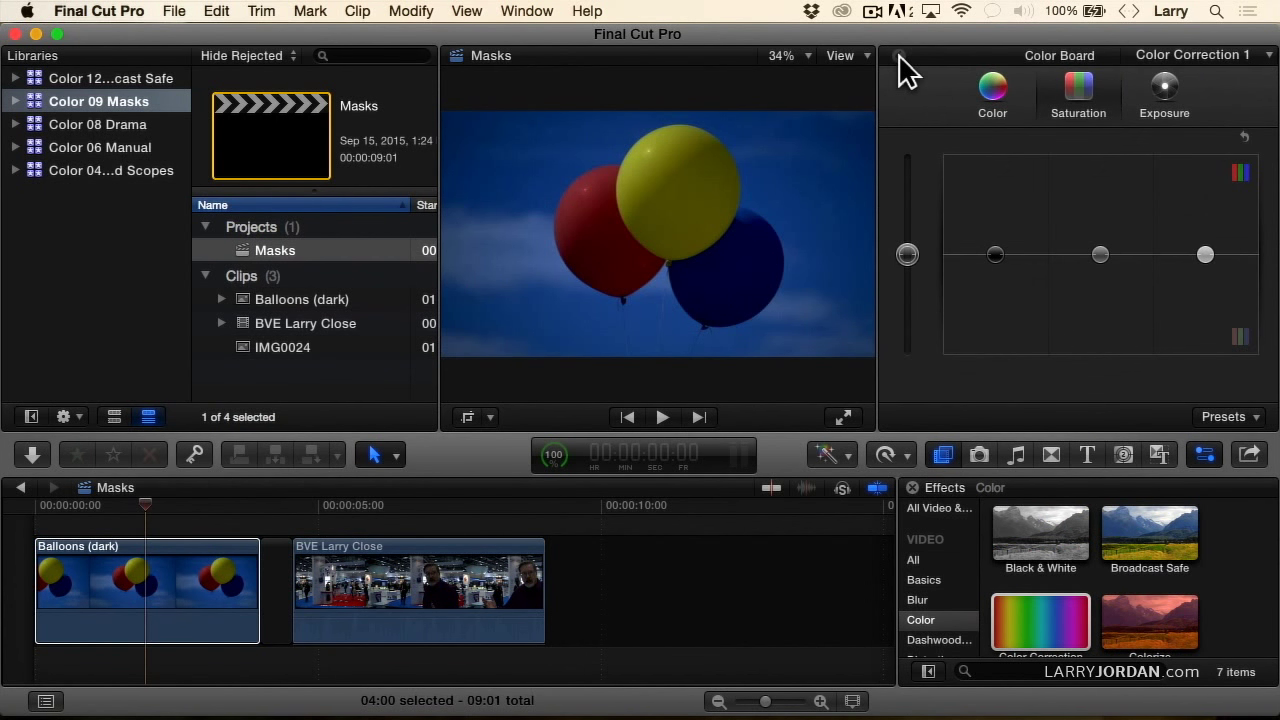
pyautogui.click(899, 57)
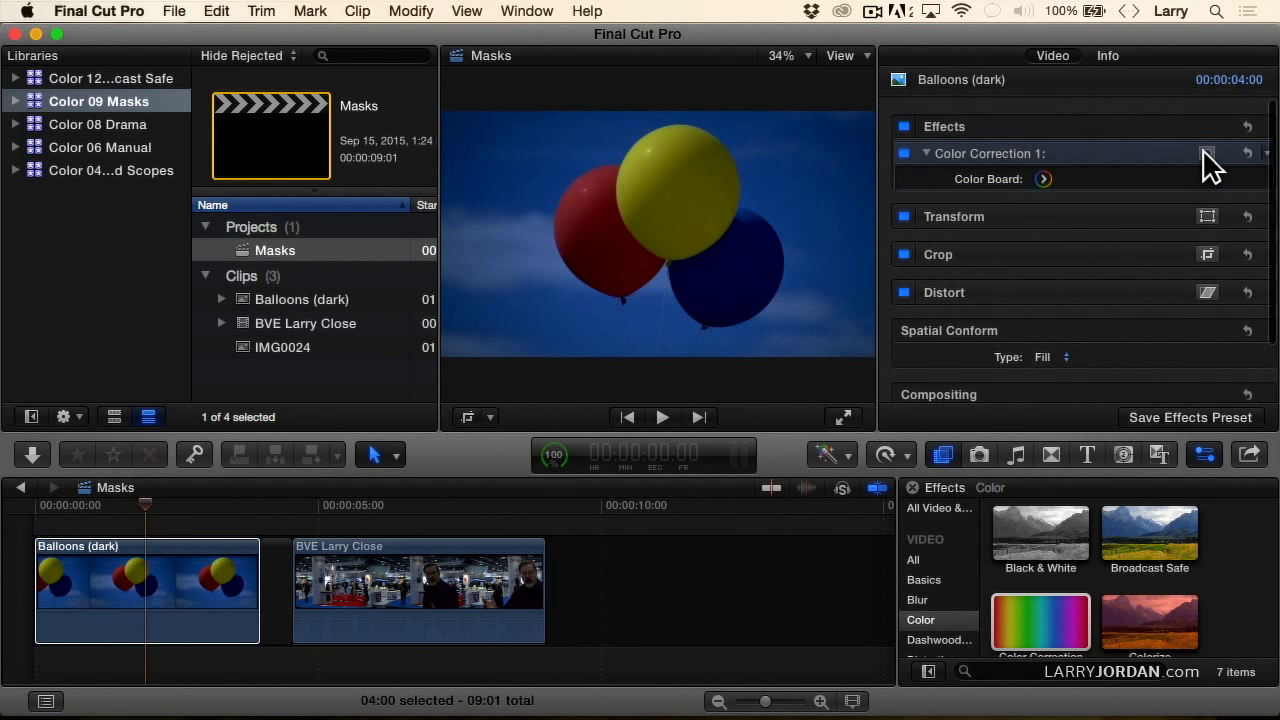
pyautogui.click(1207, 153)
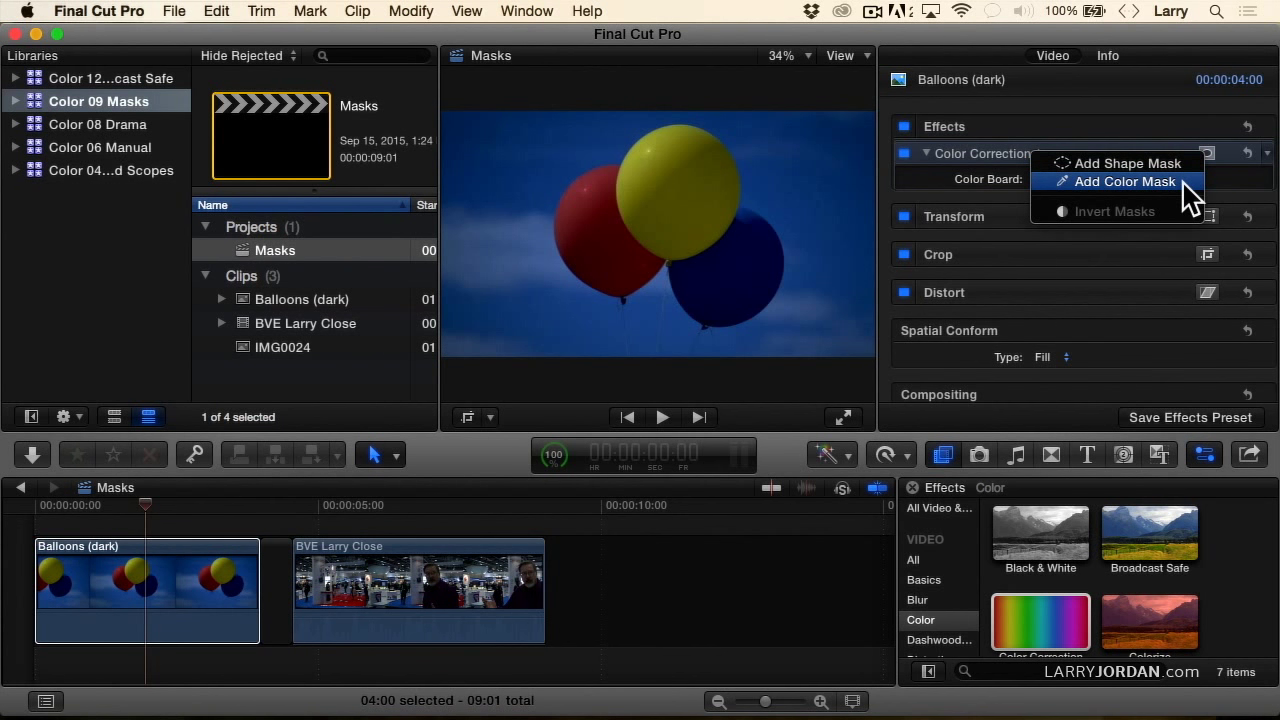
pyautogui.click(1184, 183)
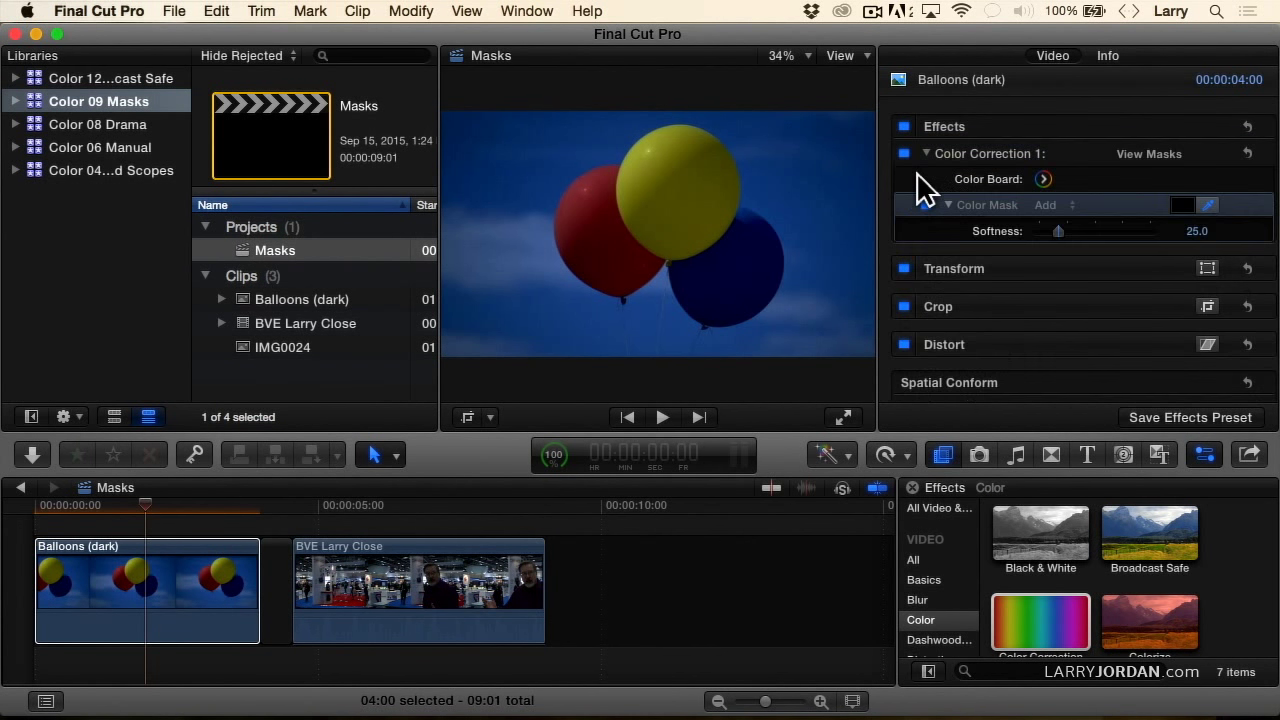
# Sample the yellow balloon for the color mask and raise mask softness to 29.0.
pyautogui.moveTo(660, 178); pyautogui.dragTo(687, 201)
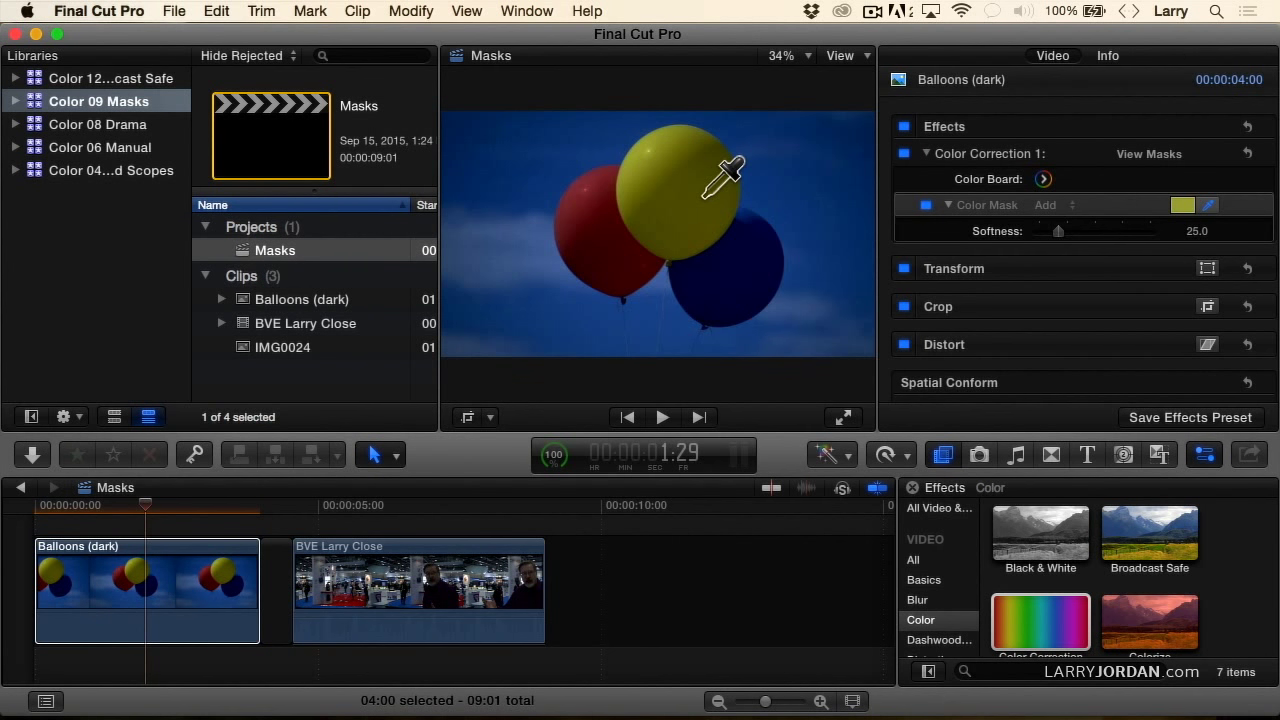
pyautogui.moveTo(678, 178); pyautogui.dragTo(754, 208)
pyautogui.click(1145, 155)
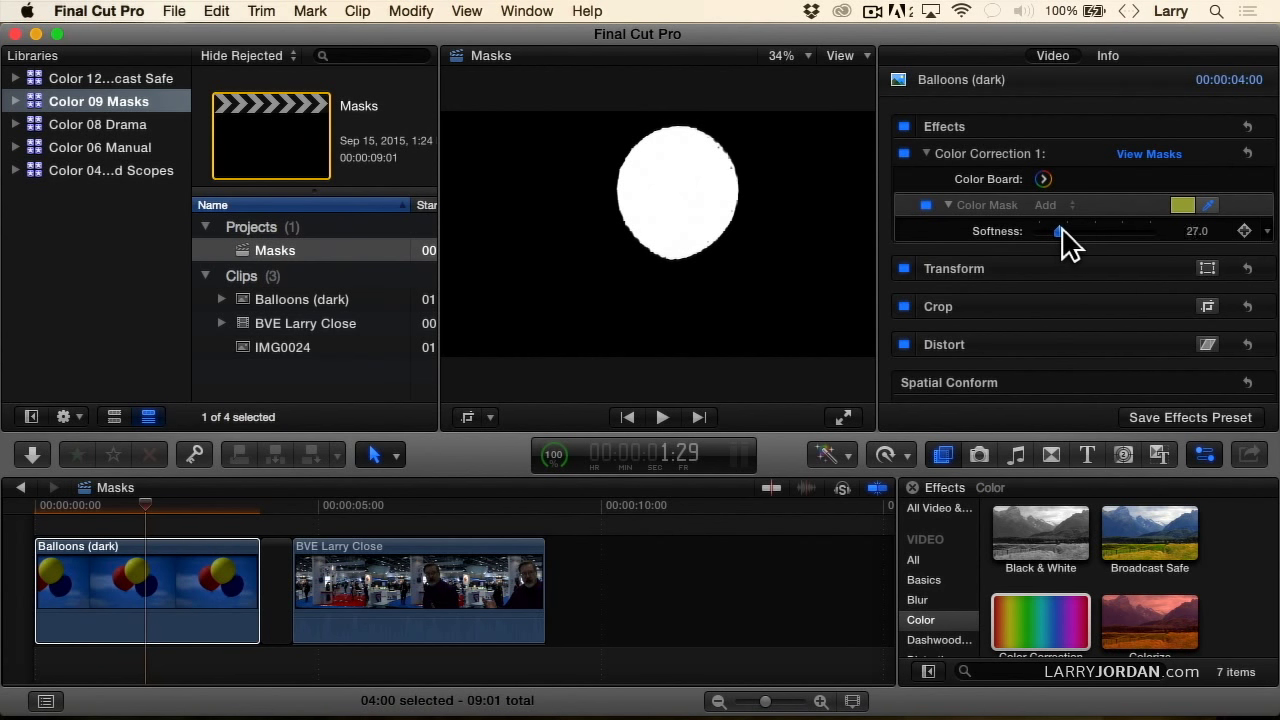
pyautogui.moveTo(1061, 226)
pyautogui.mouseDown()
pyautogui.moveTo(1074, 228)
pyautogui.moveTo(1026, 228)
pyautogui.moveTo(1061, 230)
pyautogui.mouseUp()
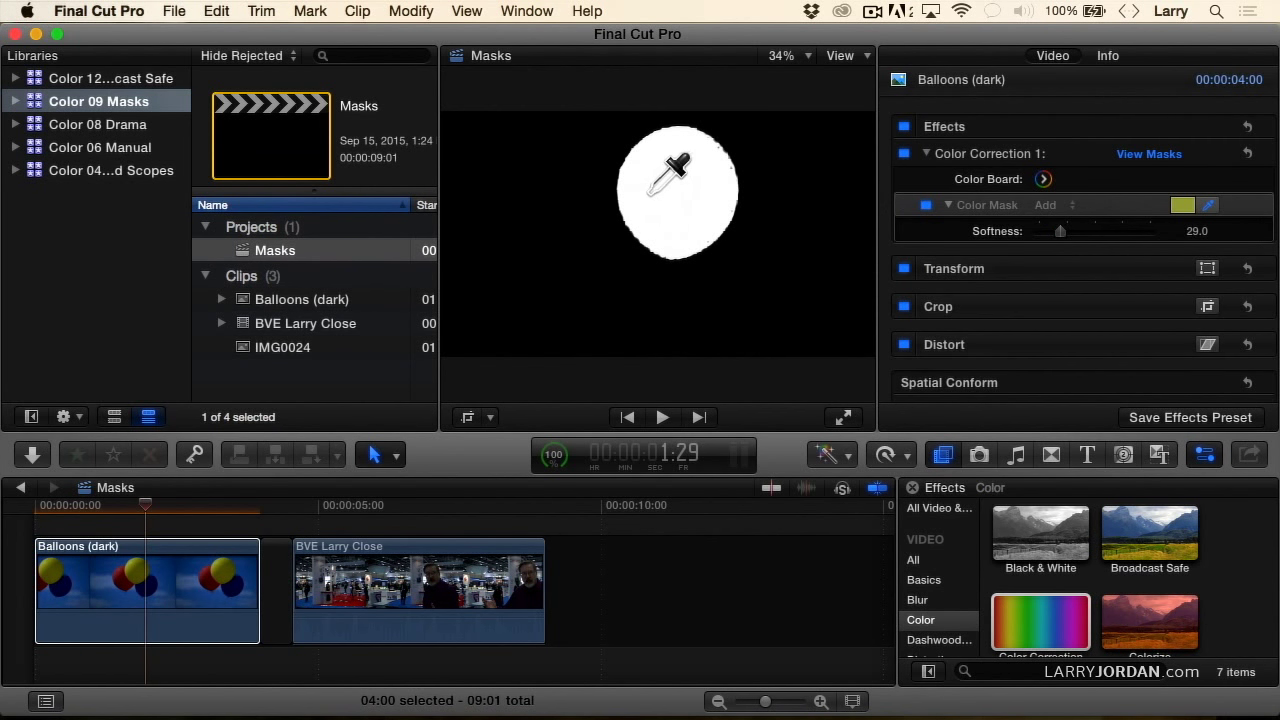
# Add more of the yellow balloon to the mask and check it in black-and-white view.
pyautogui.press('shift')
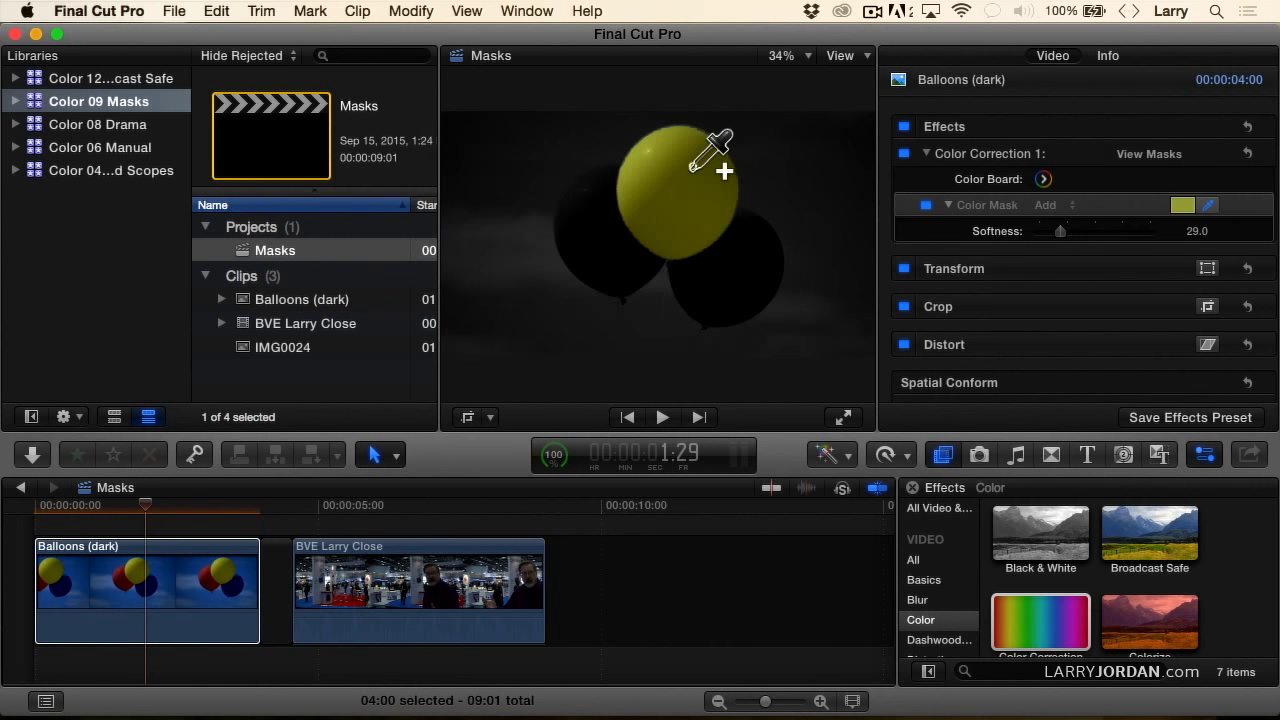
pyautogui.moveTo(692, 167); pyautogui.dragTo(730, 182)
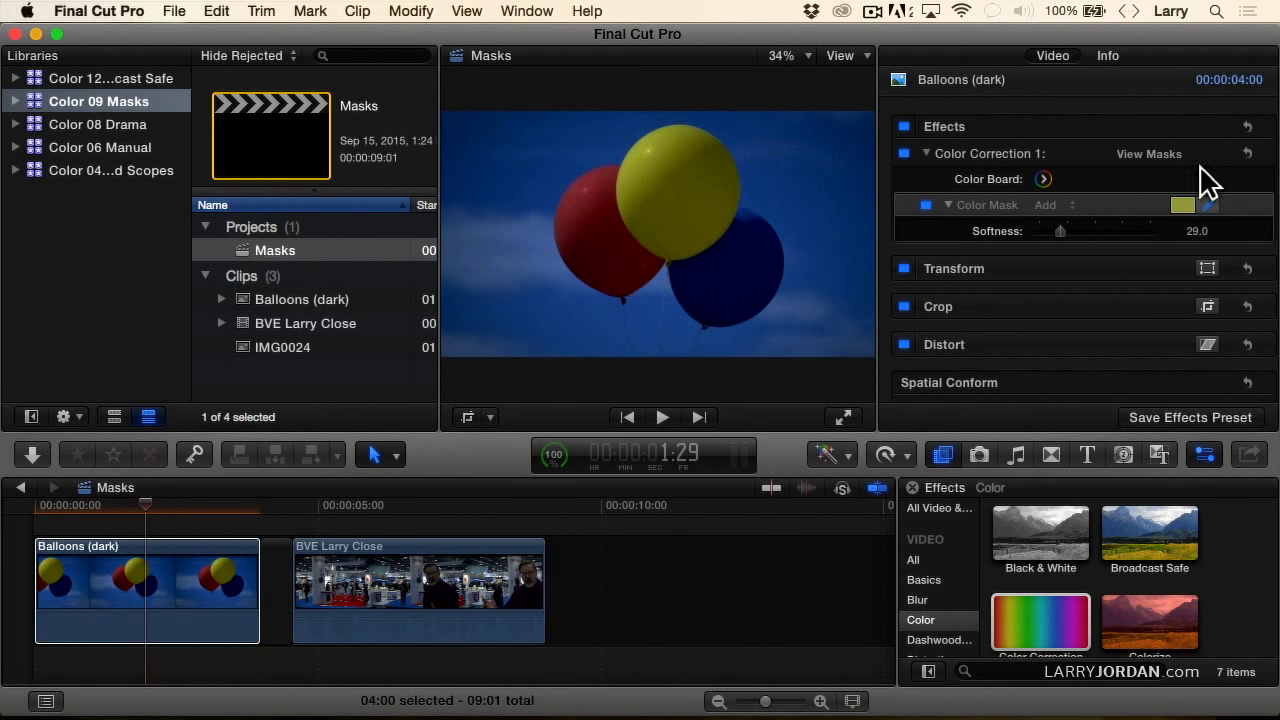
pyautogui.click(1160, 154)
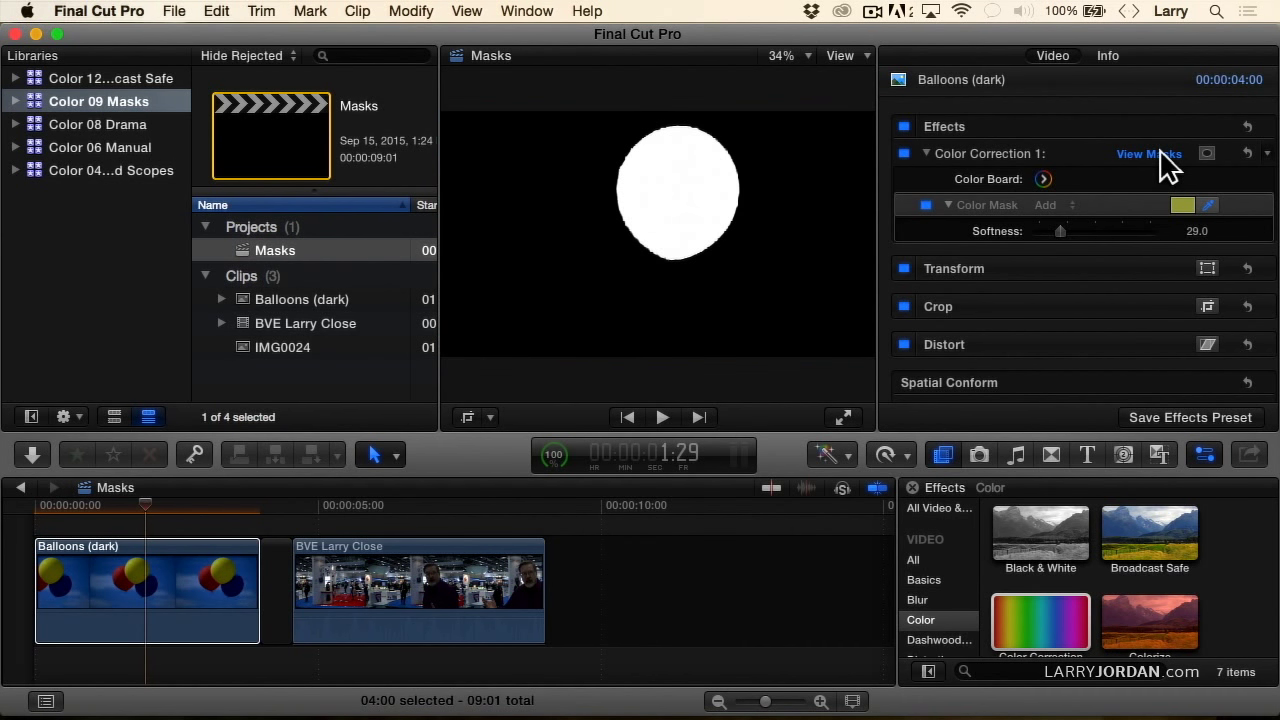
pyautogui.click(1160, 154)
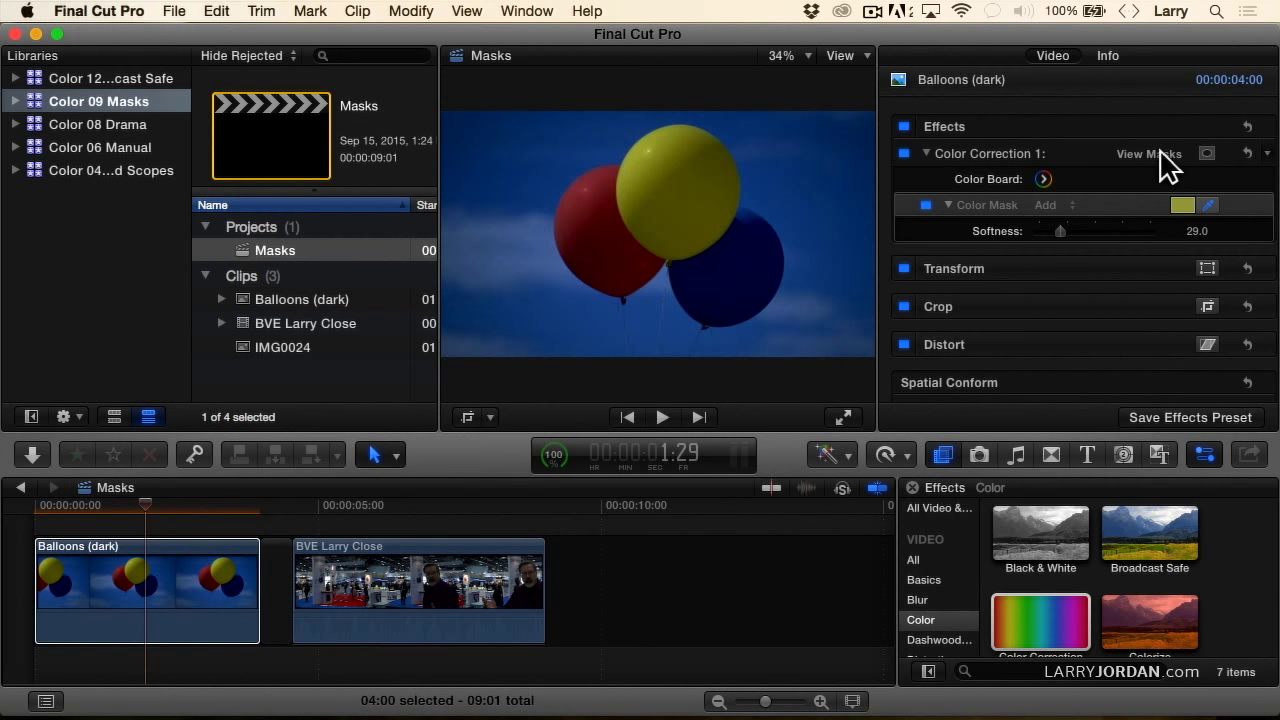
# Shift the masked balloon's global colour to green, 140° at 52%, on the Color Board.
pyautogui.click(1042, 180)
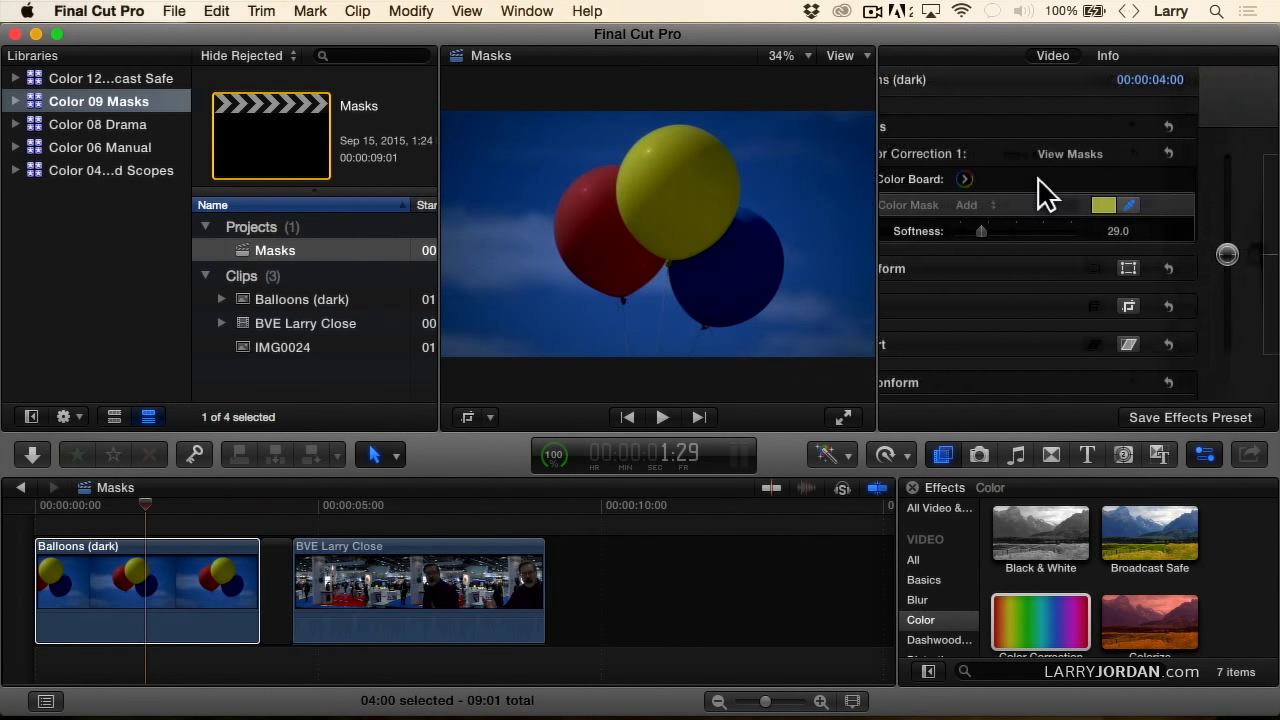
pyautogui.click(995, 100)
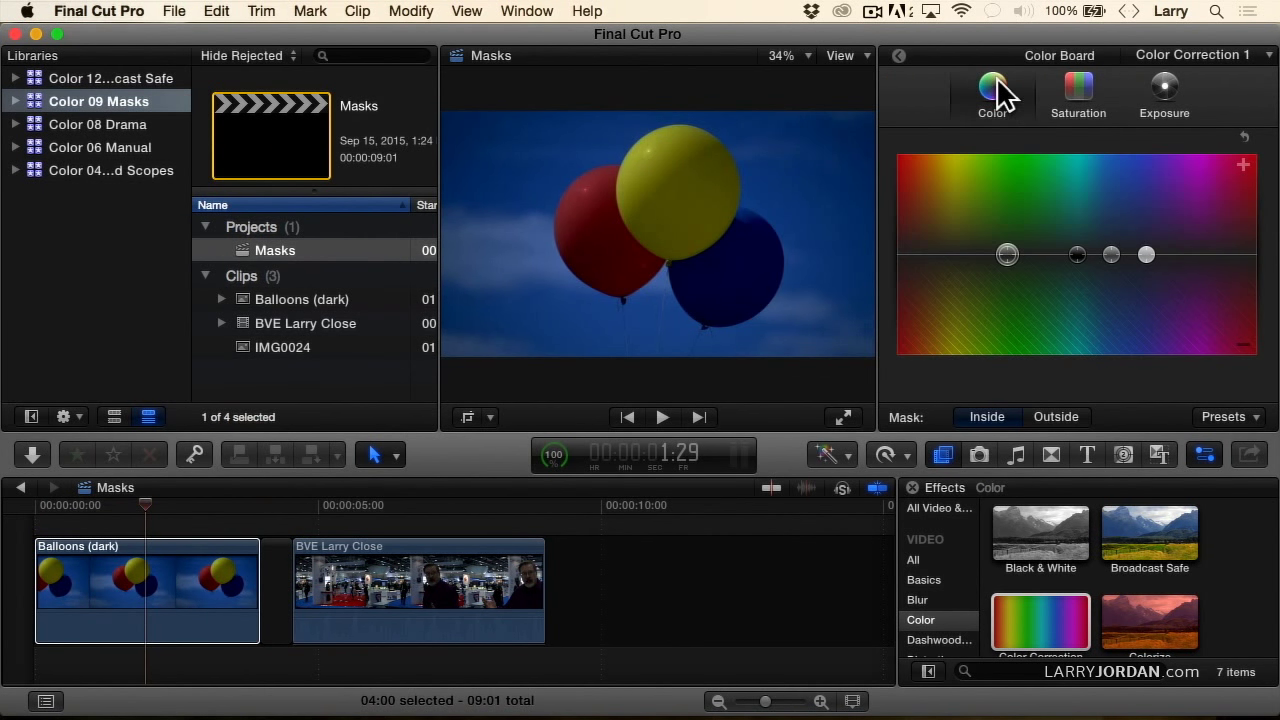
pyautogui.moveTo(1007, 244); pyautogui.dragTo(1040, 208)
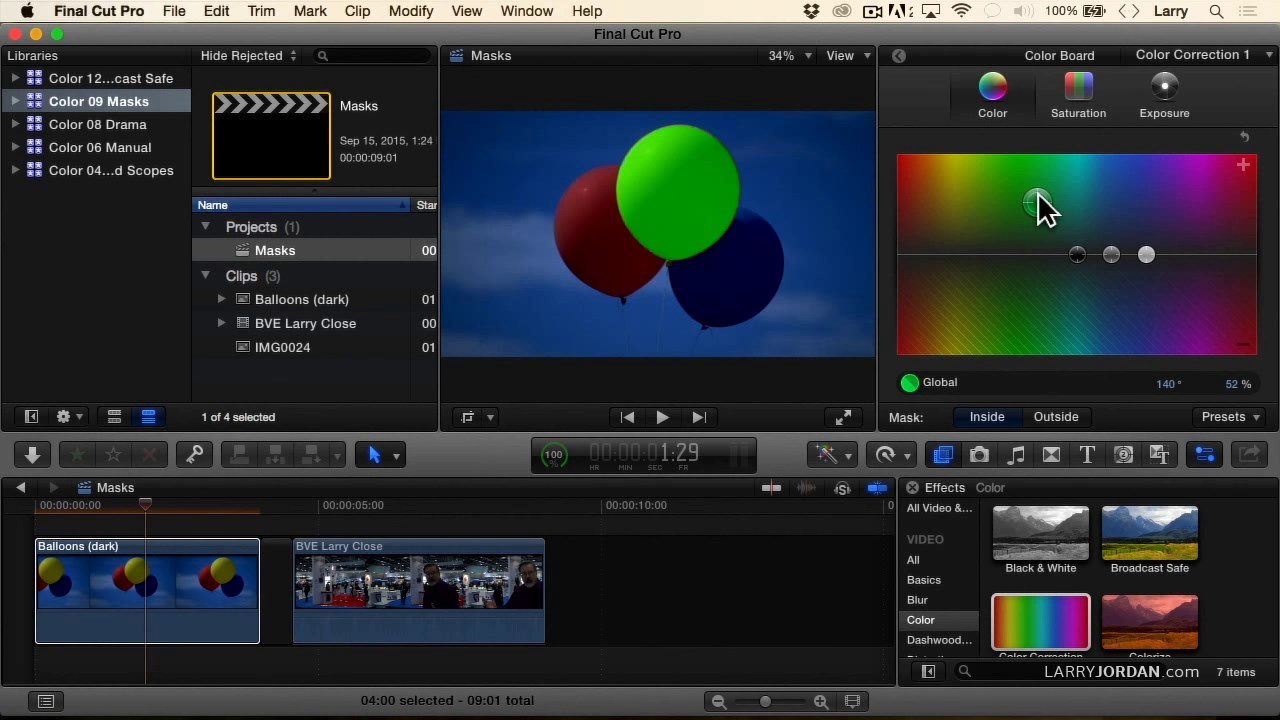
# Apply Color Correction to the BVE Larry Close interview clip and check its Color Board.
pyautogui.click(411, 505)
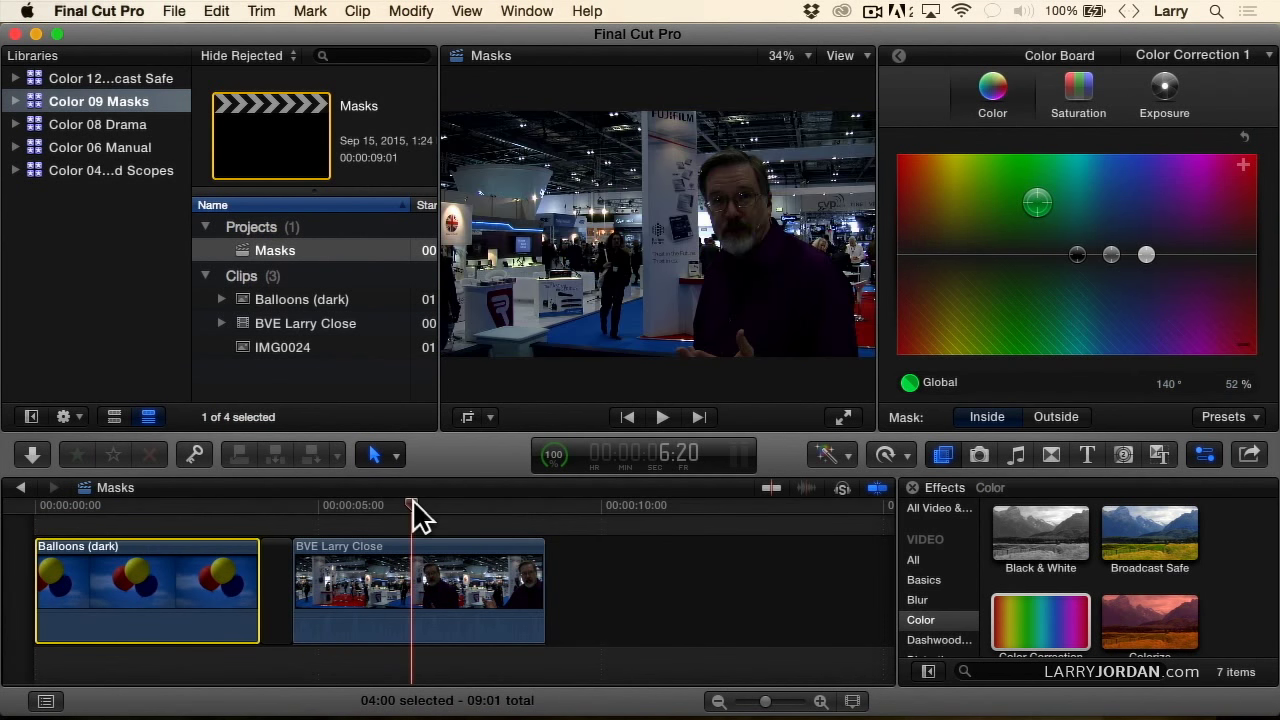
pyautogui.moveTo(411, 505); pyautogui.dragTo(439, 497)
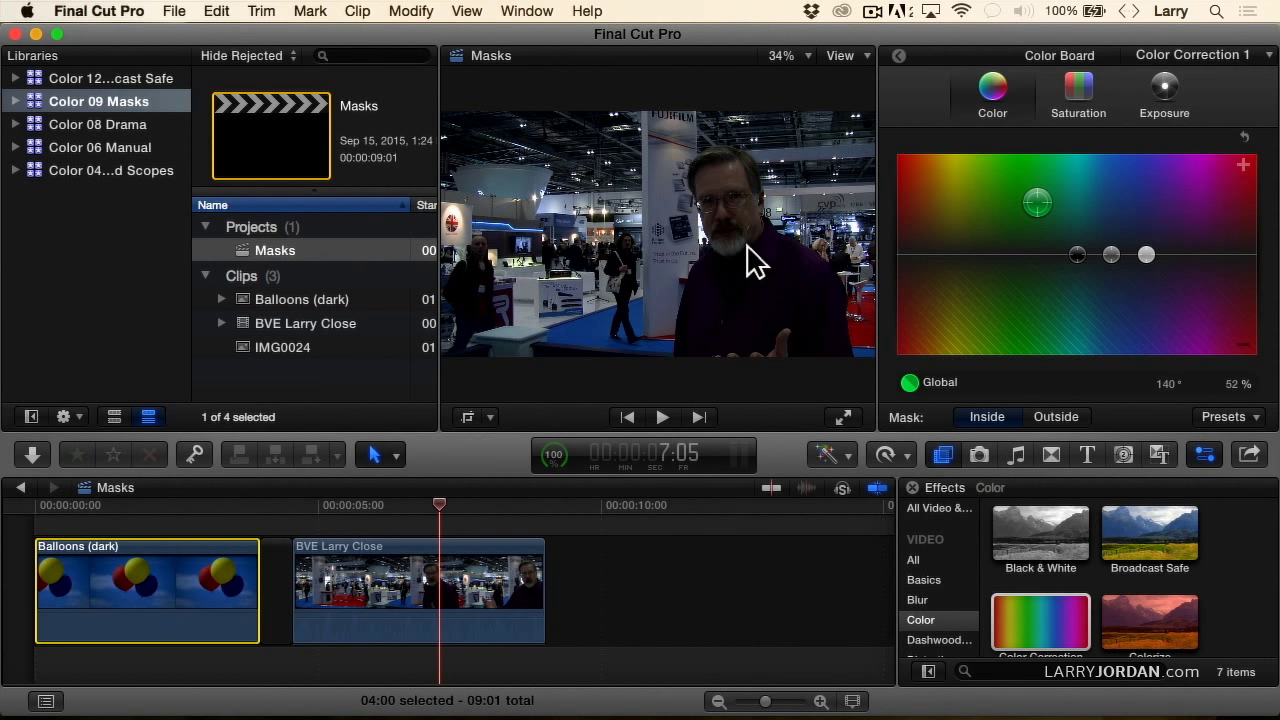
pyautogui.click(440, 565)
pyautogui.moveTo(1030, 630); pyautogui.dragTo(483, 590)
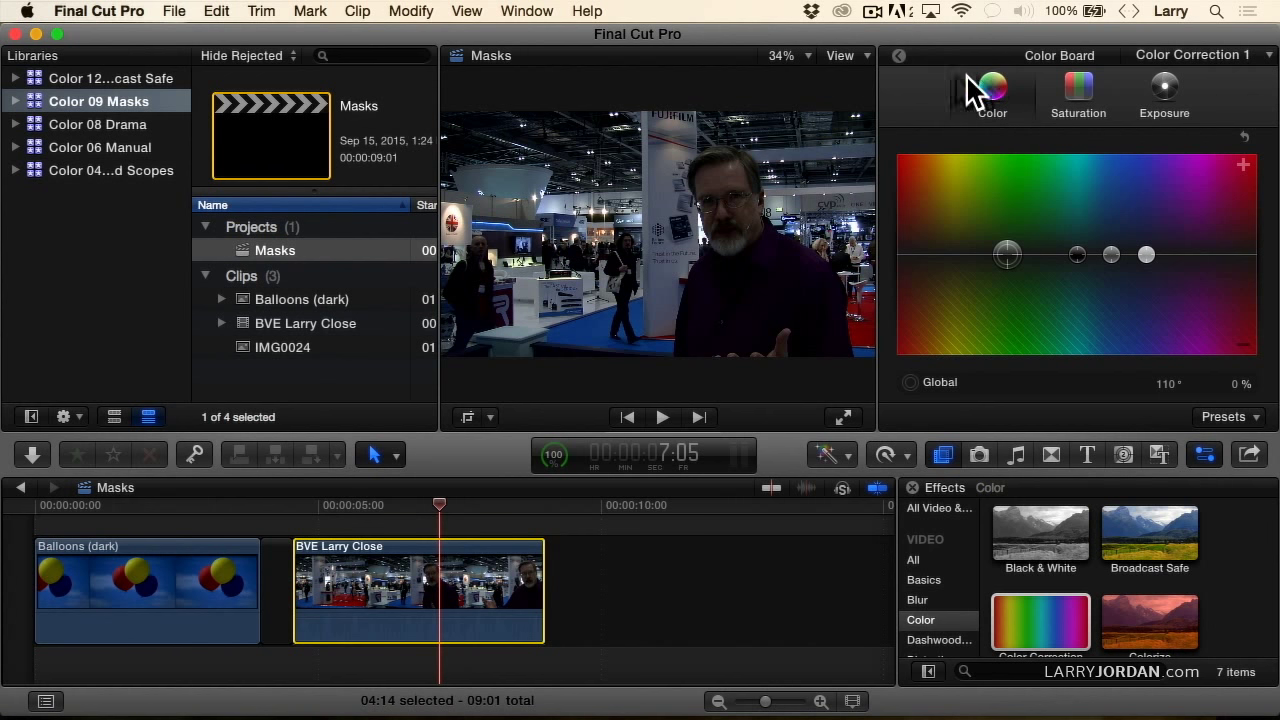
pyautogui.click(898, 57)
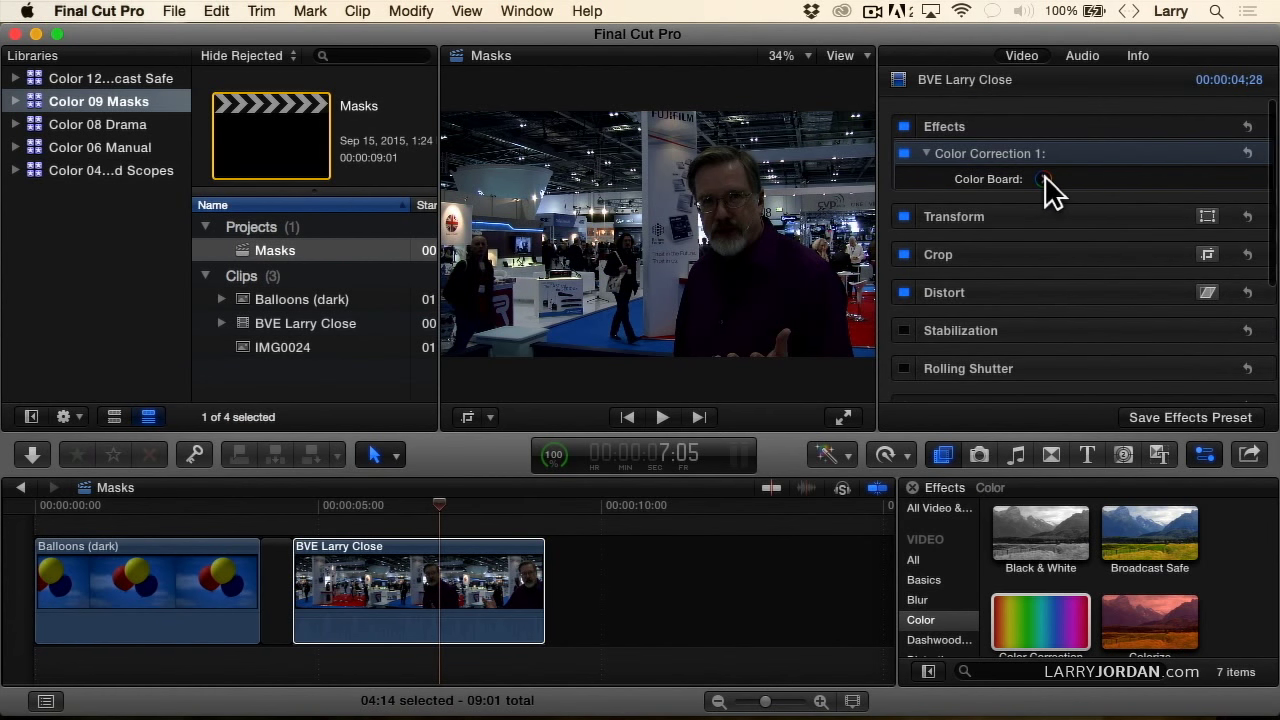
pyautogui.click(1041, 180)
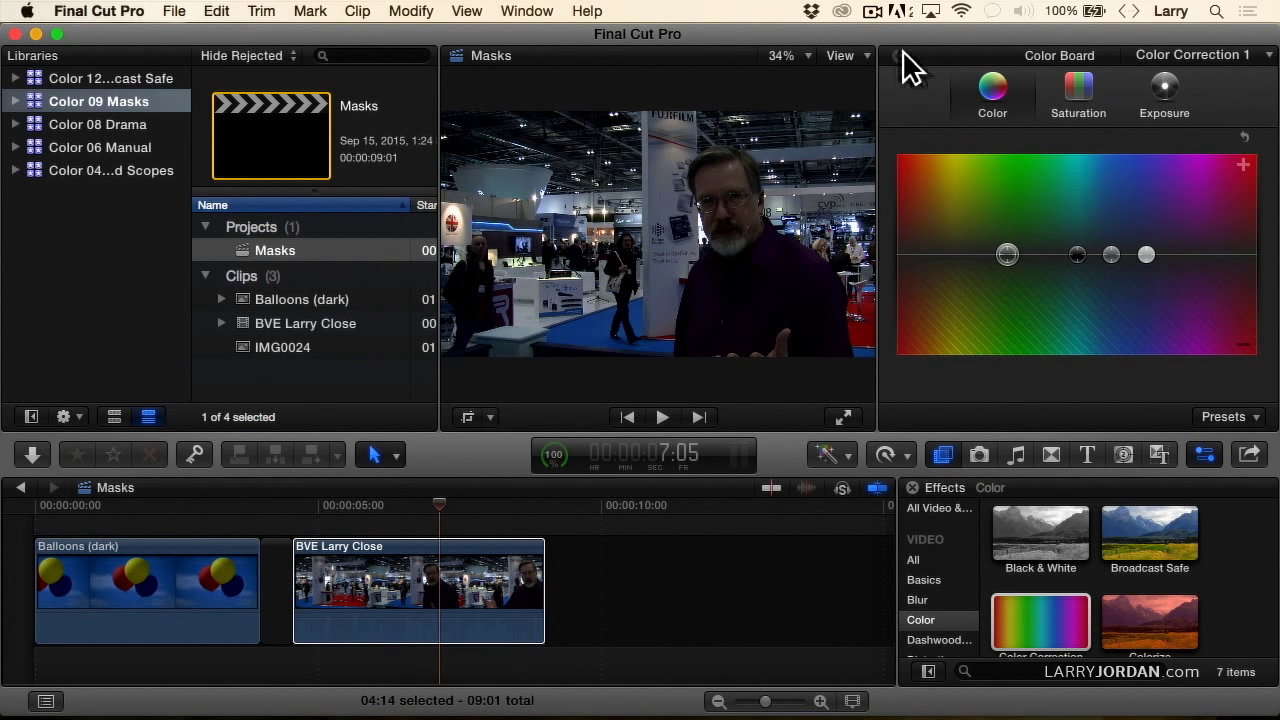
pyautogui.click(899, 56)
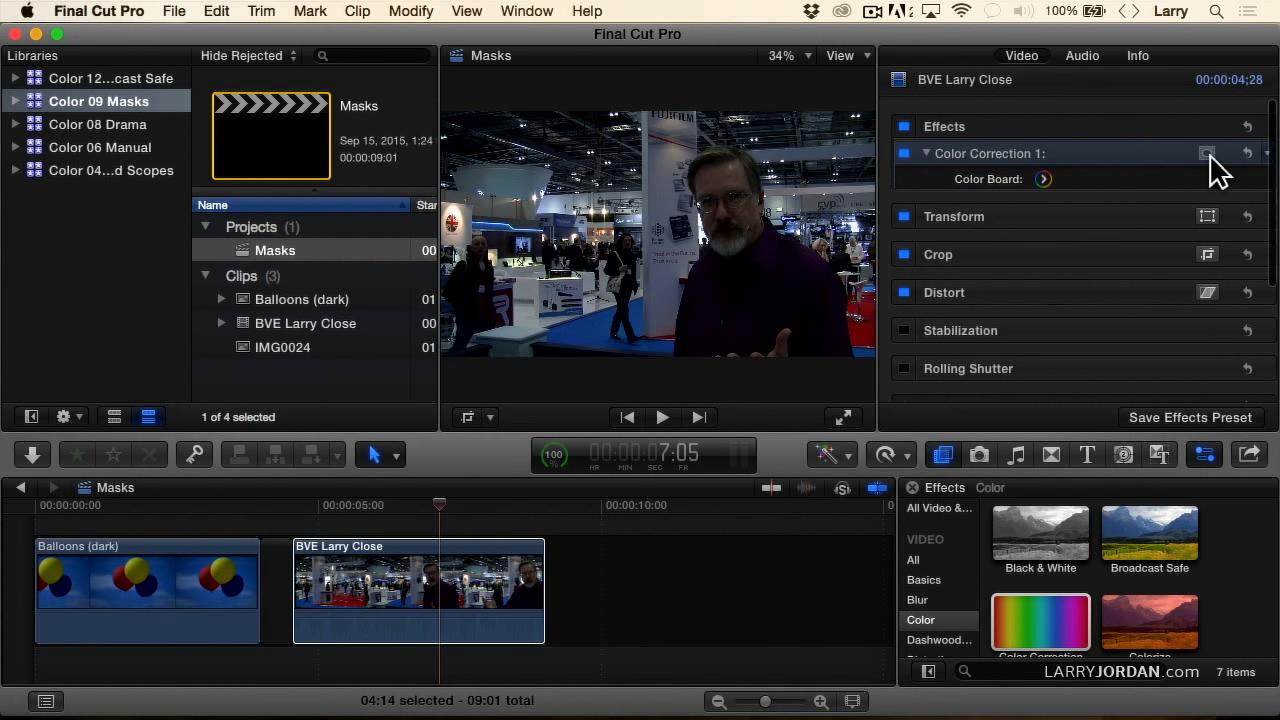
# Add a Shape Mask and fit it as a tilted, softly feathered oval around the man's face.
pyautogui.click(1207, 154)
pyautogui.click(1120, 166)
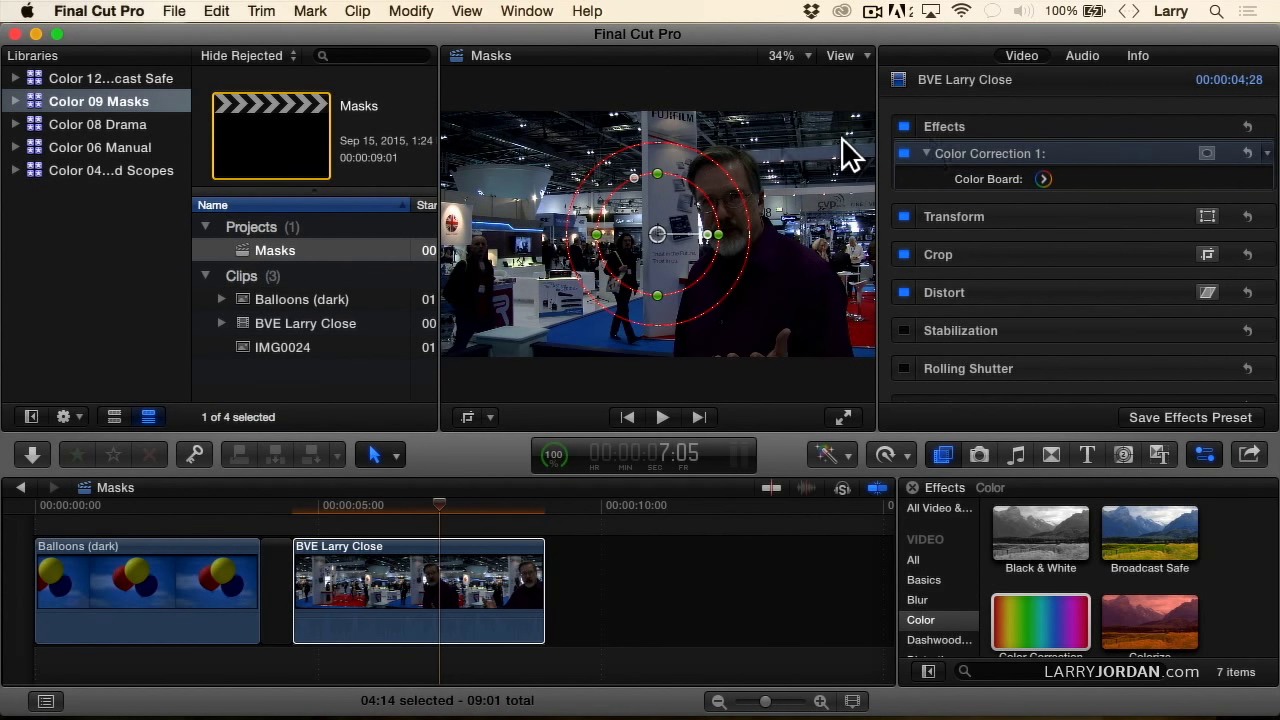
pyautogui.moveTo(689, 205); pyautogui.dragTo(721, 198)
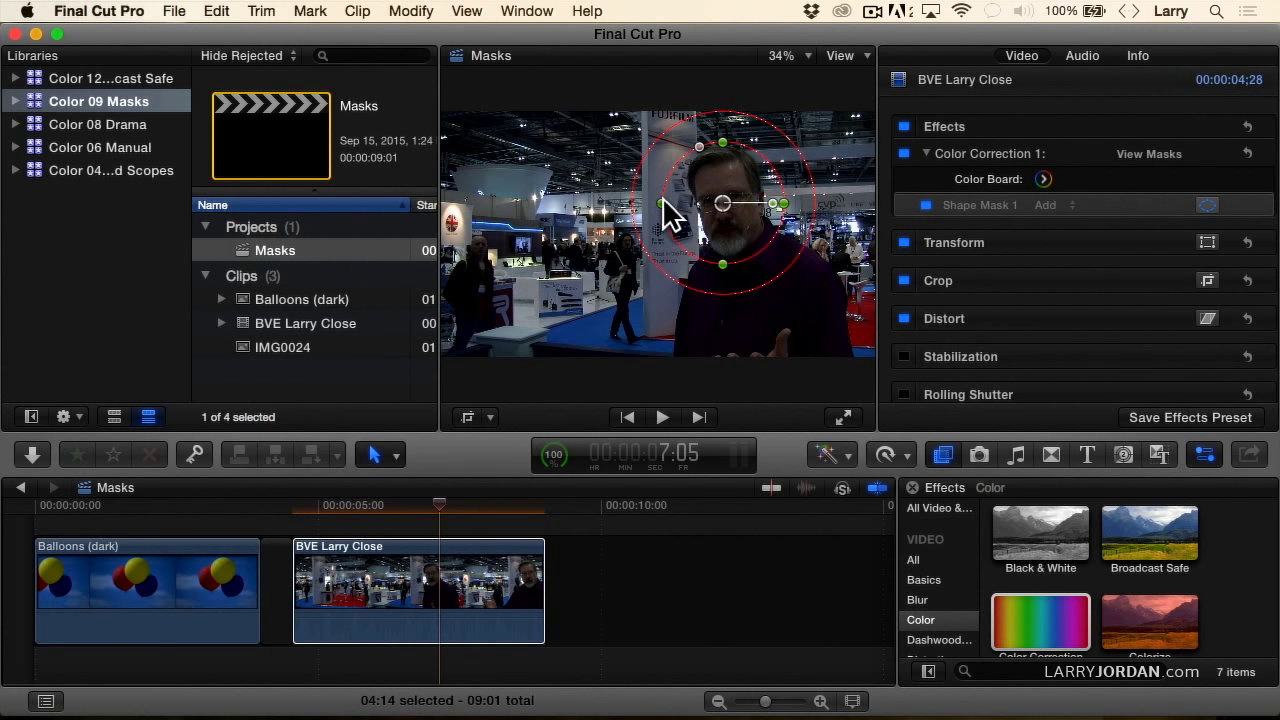
pyautogui.moveTo(658, 203); pyautogui.dragTo(688, 202)
pyautogui.moveTo(774, 200); pyautogui.dragTo(734, 206)
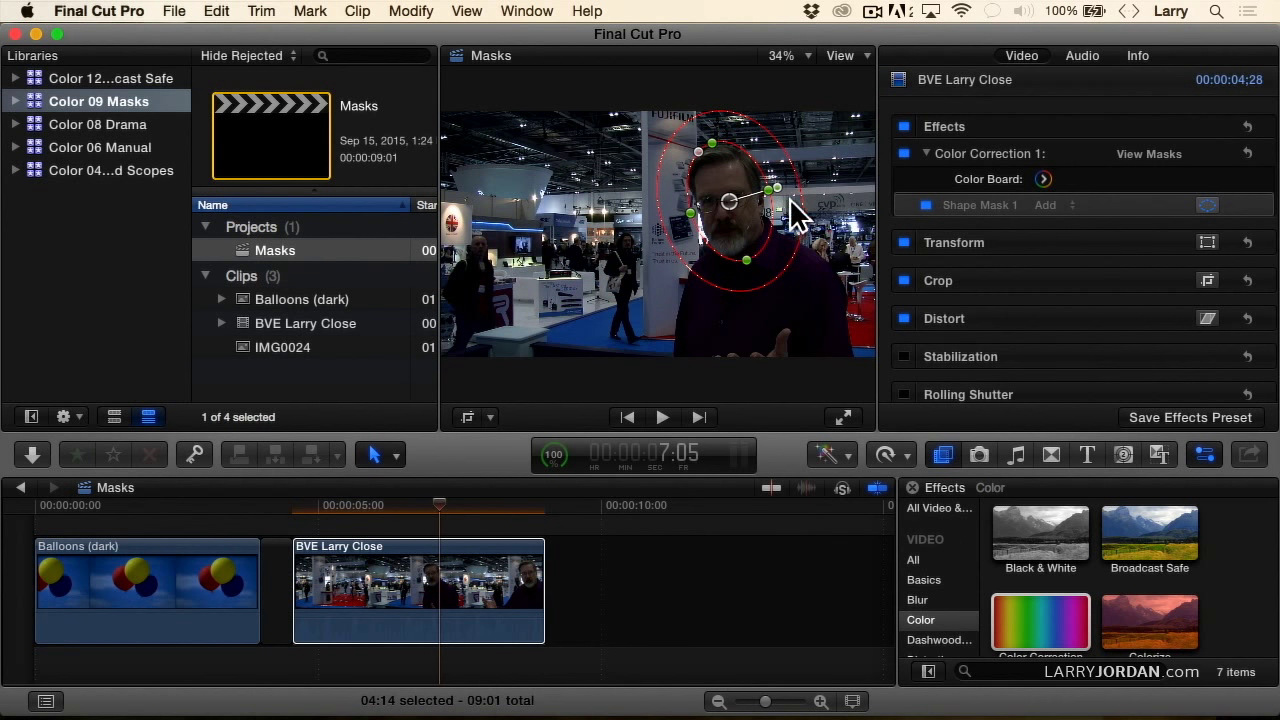
pyautogui.moveTo(806, 201); pyautogui.dragTo(808, 204)
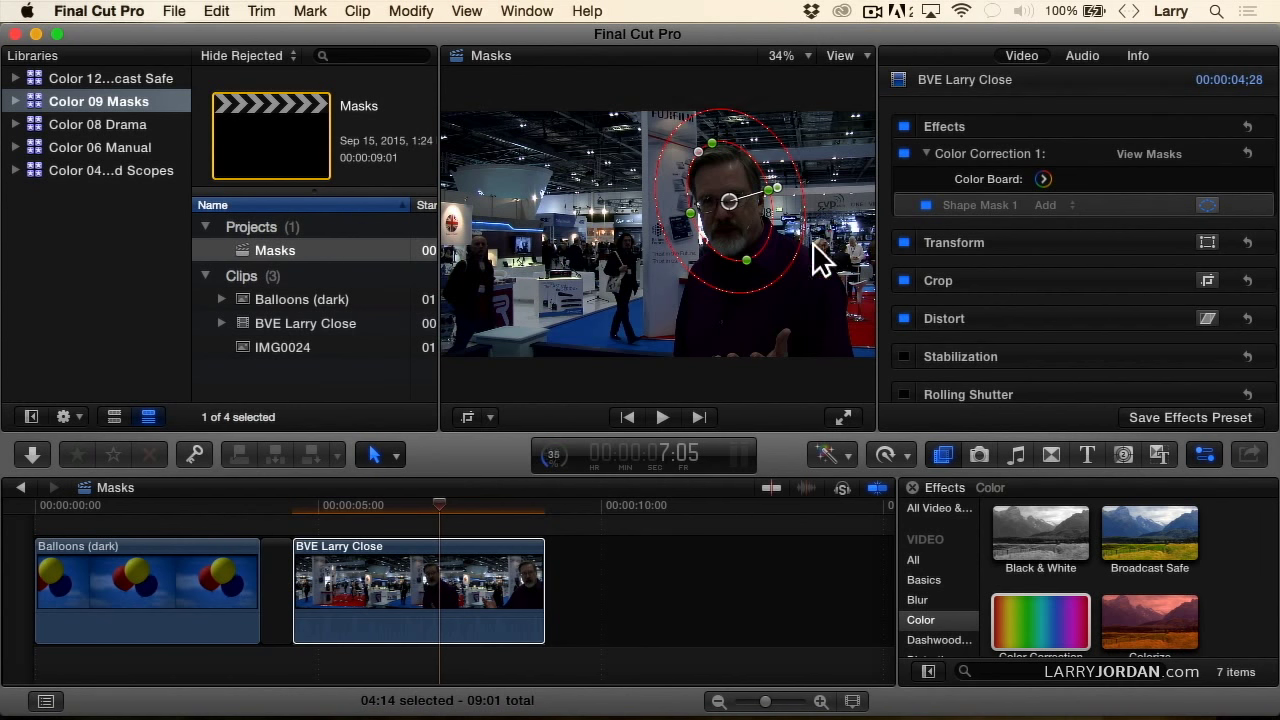
pyautogui.click(1043, 180)
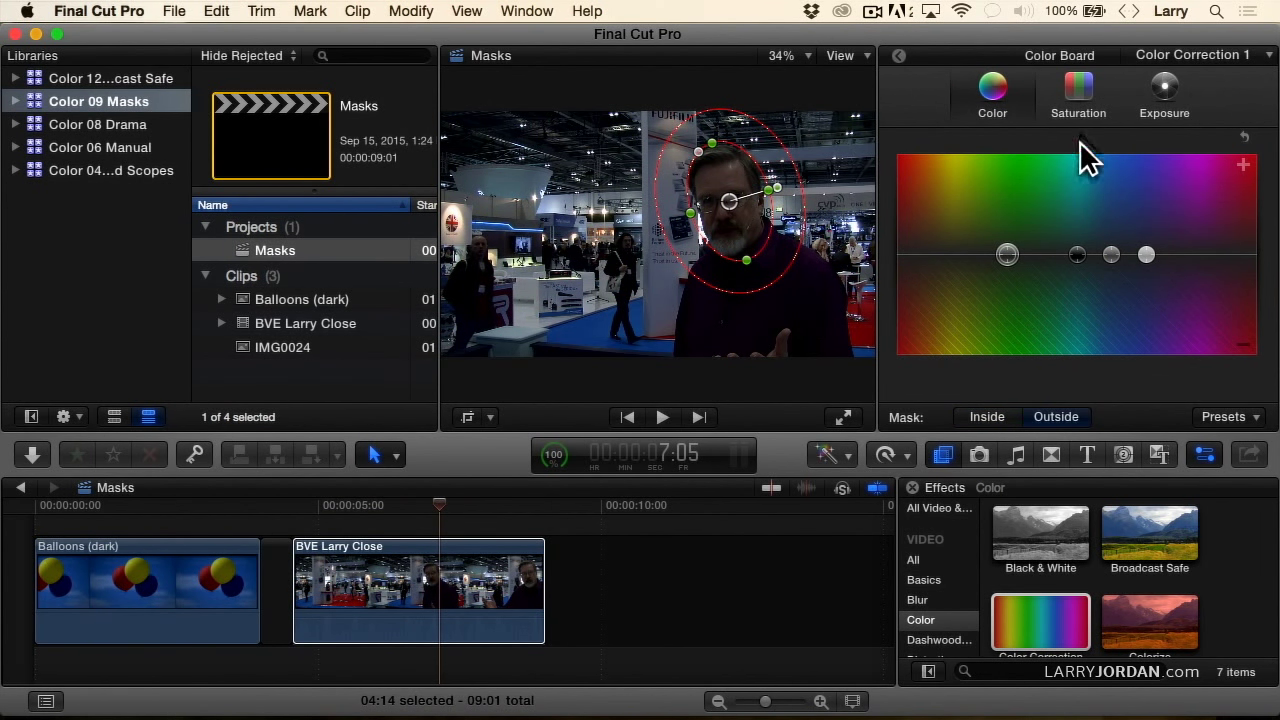
# Desaturate everything outside the face mask to -100% and show Video Scopes beside the viewer.
pyautogui.click(1078, 100)
pyautogui.moveTo(908, 318); pyautogui.dragTo(903, 414)
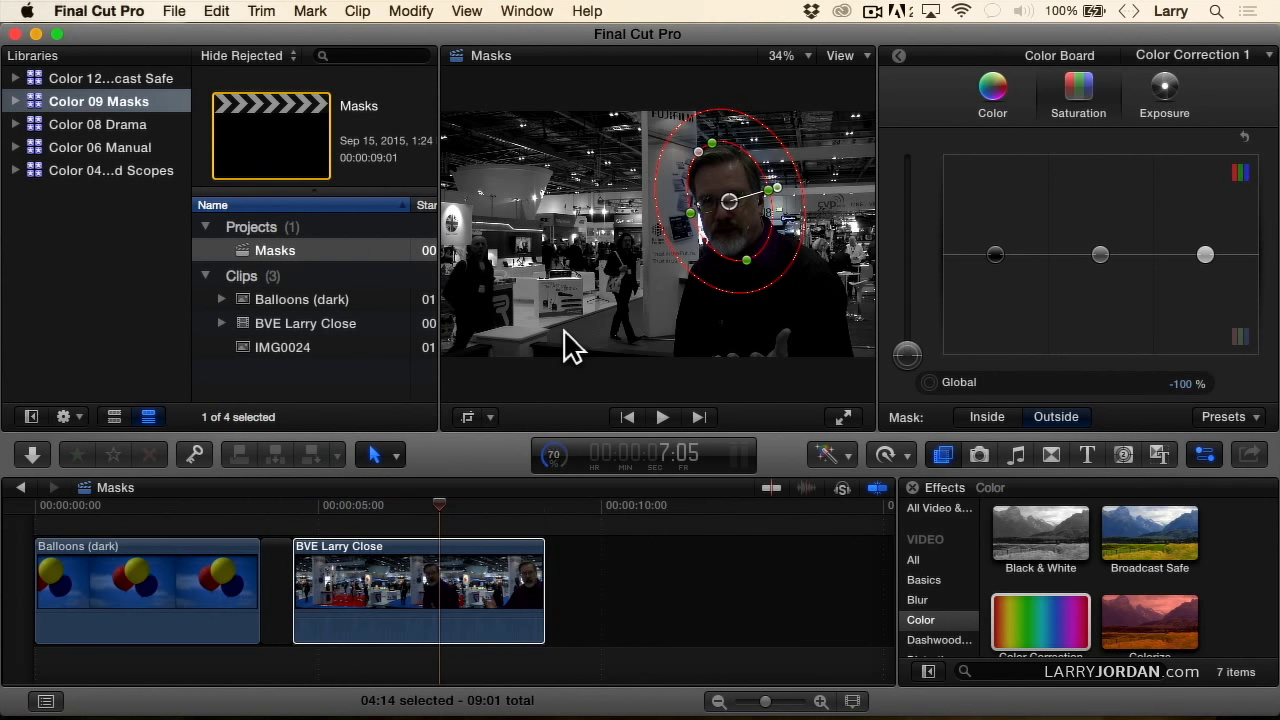
pyautogui.click(997, 412)
pyautogui.click(1163, 82)
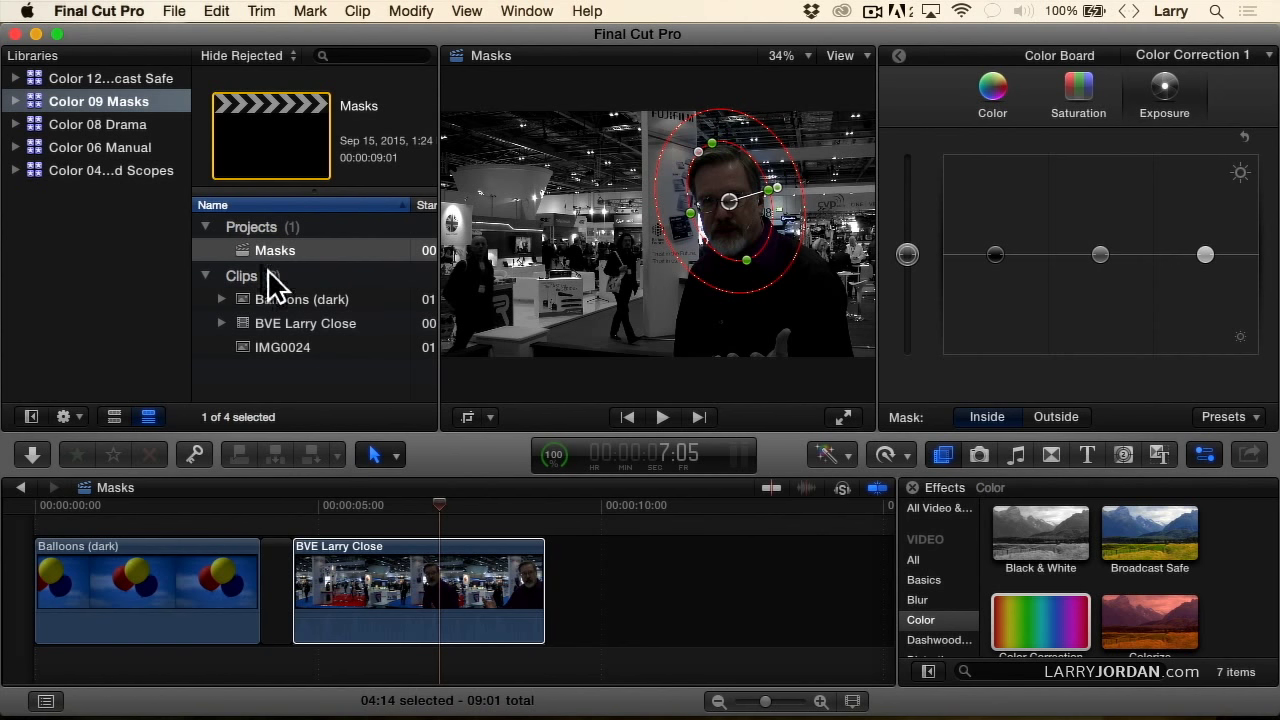
pyautogui.press('ctrl+super+1')
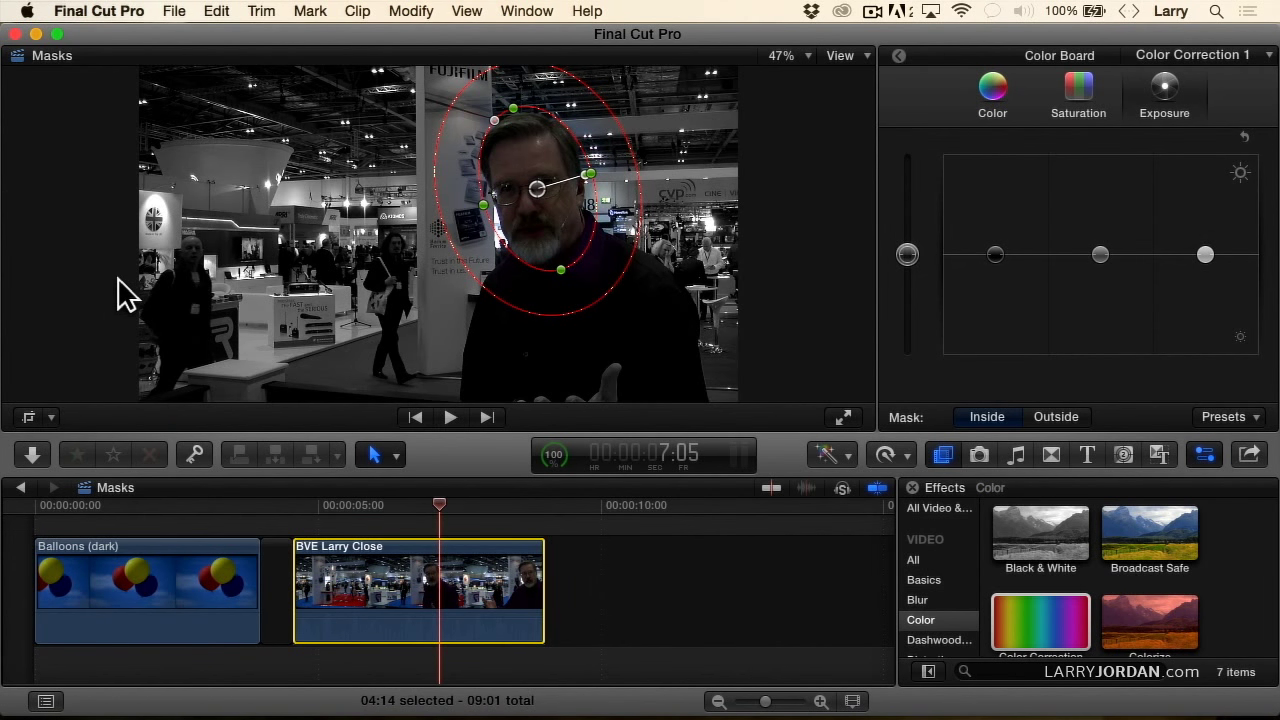
pyautogui.press('super+7')
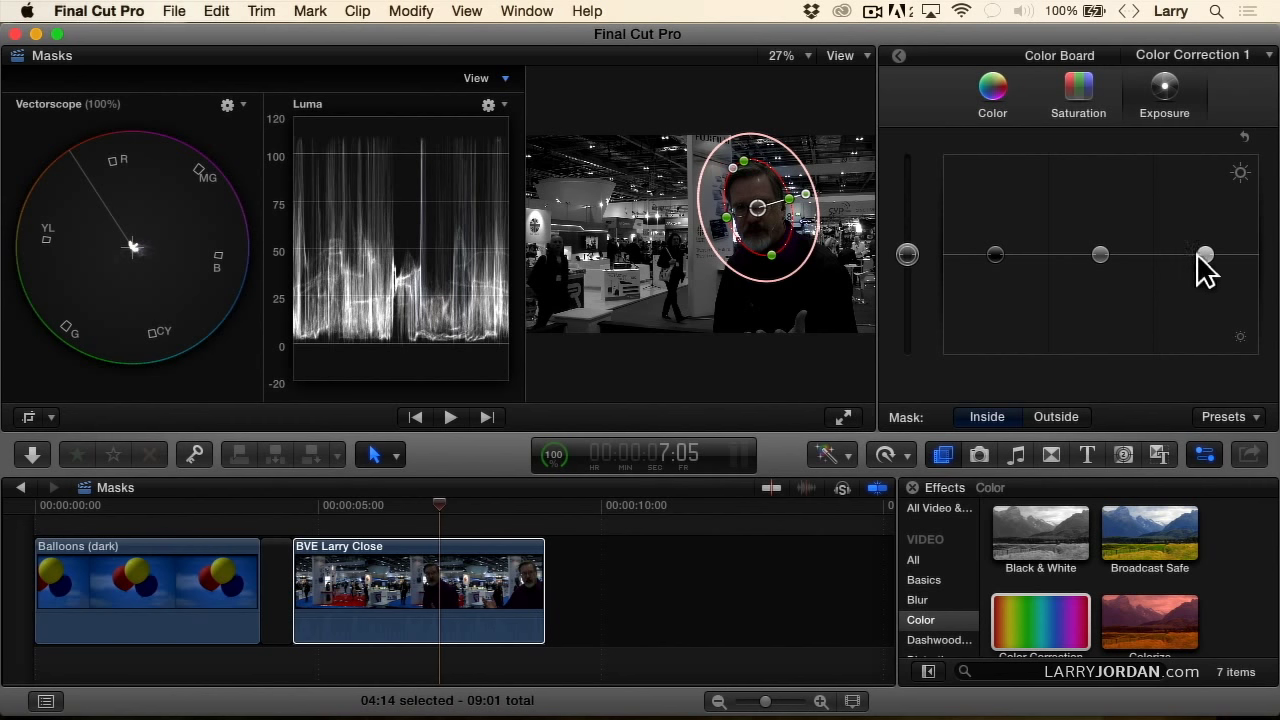
# Brighten the face's midtones and raise saturation inside the mask to Global 85%, Midtones 14%.
pyautogui.moveTo(1099, 251)
pyautogui.mouseDown()
pyautogui.moveTo(1102, 238)
pyautogui.moveTo(1100, 251)
pyautogui.mouseUp()
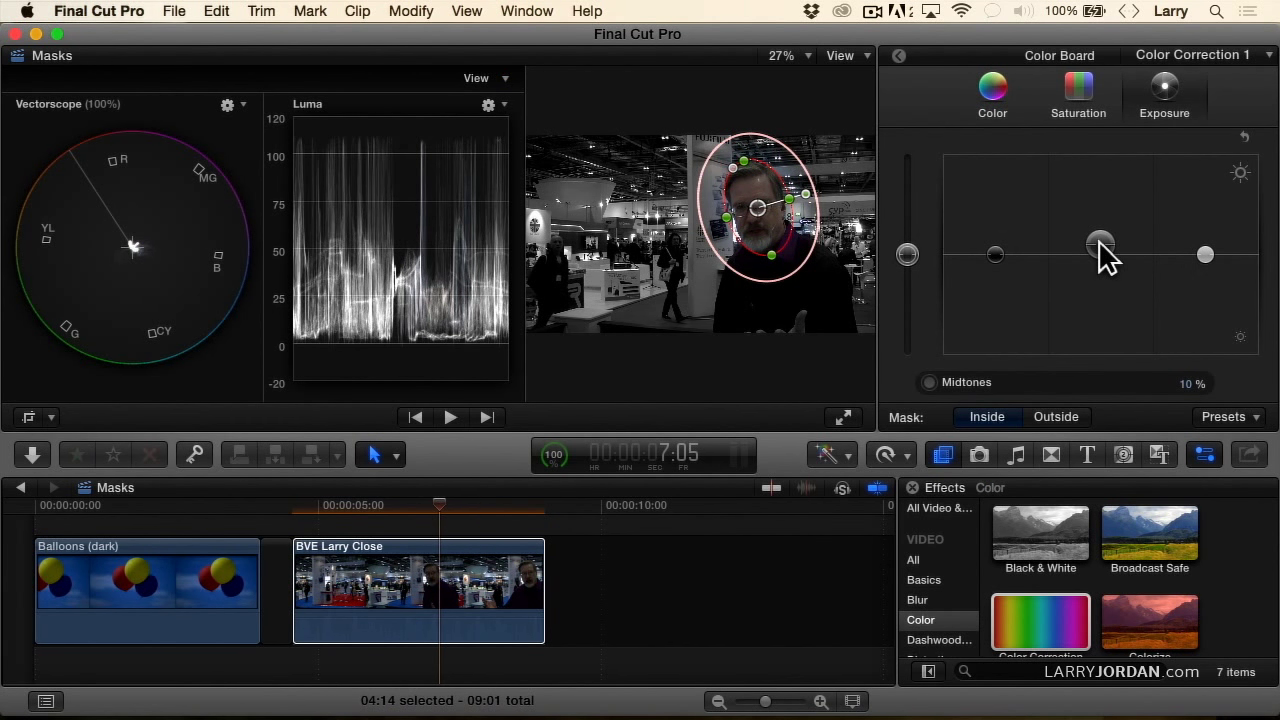
pyautogui.click(1080, 100)
pyautogui.moveTo(907, 256); pyautogui.dragTo(922, 185)
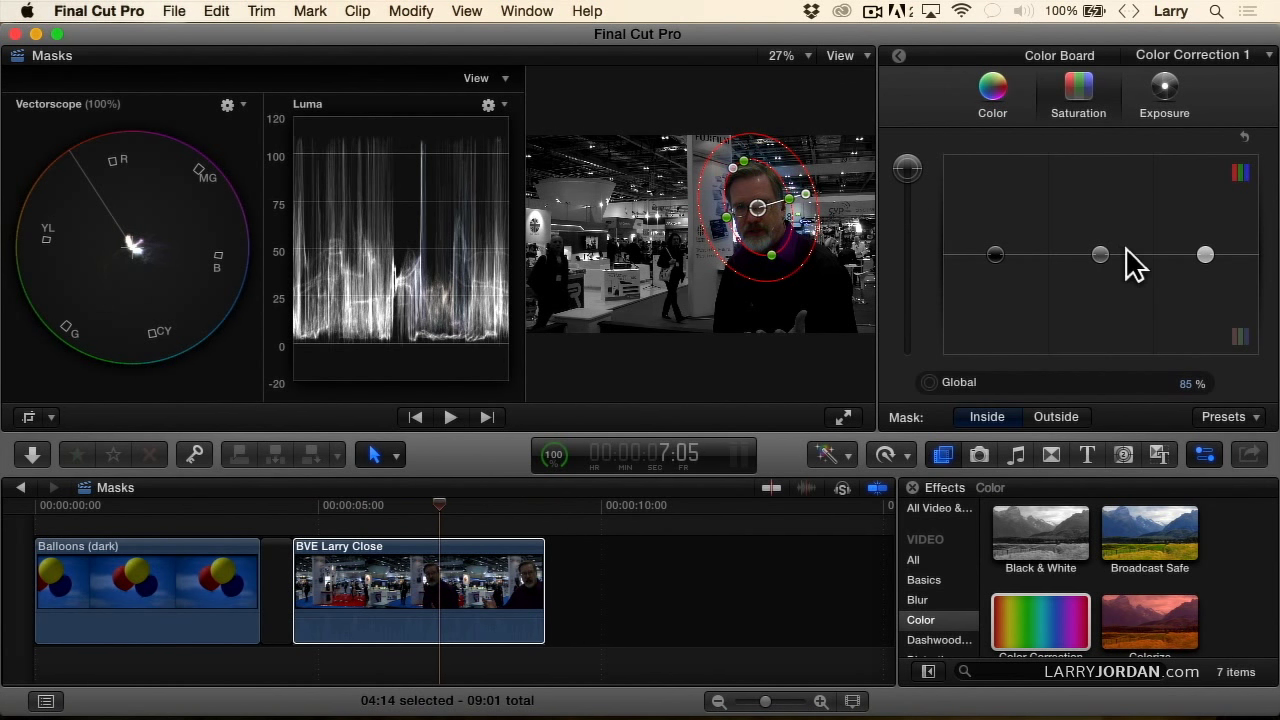
pyautogui.moveTo(1101, 250); pyautogui.dragTo(1096, 244)
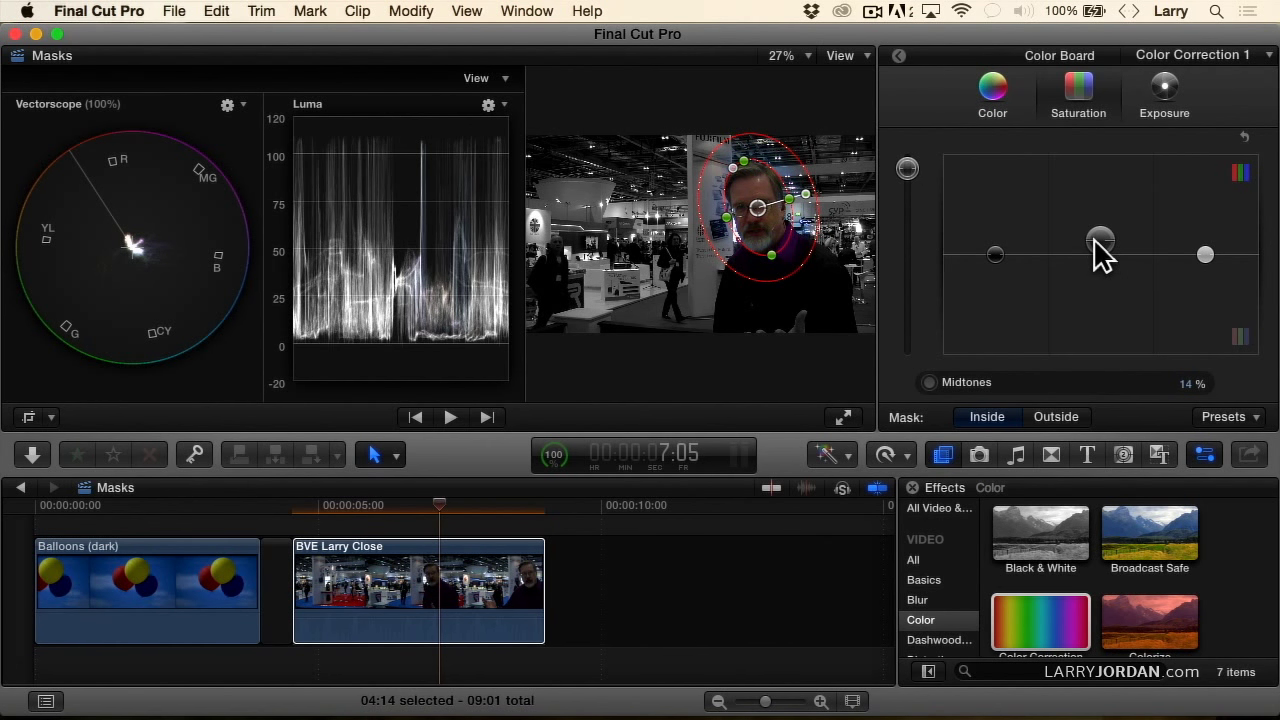
pyautogui.click(903, 57)
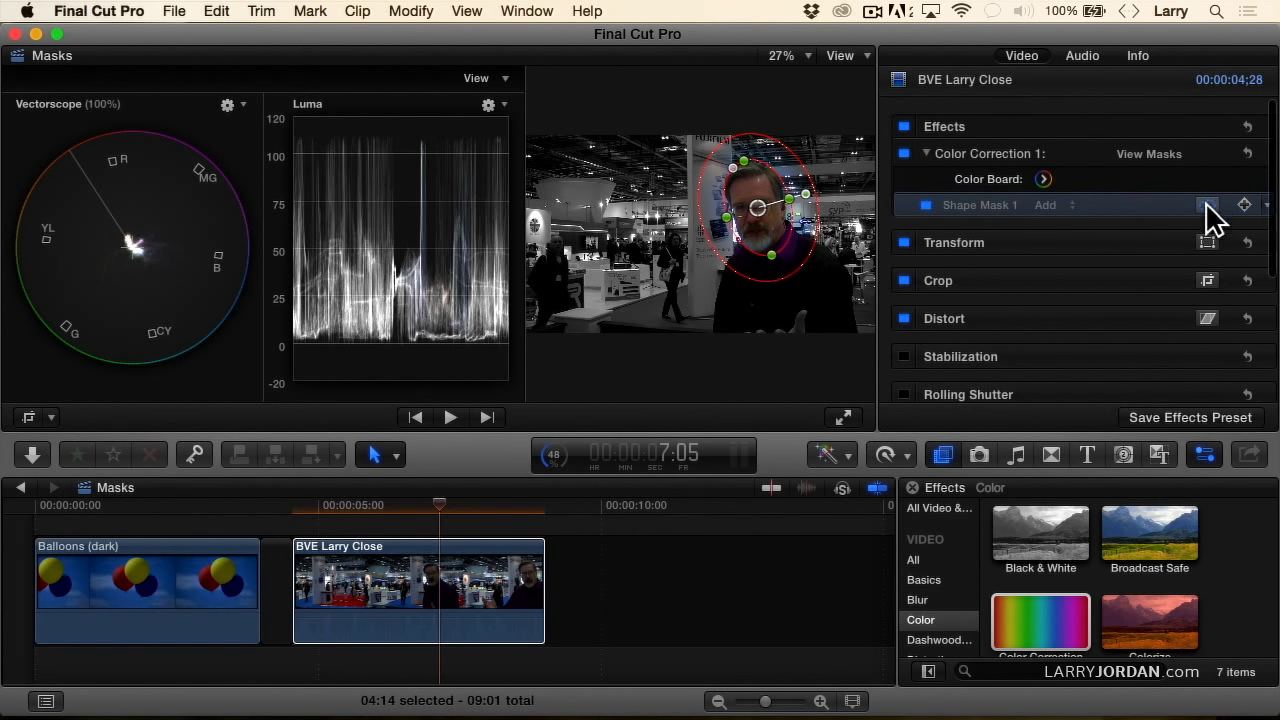
# Hide the mask outline, lift outside-mask saturation to about 0%, and toggle the correction to compare.
pyautogui.click(1205, 204)
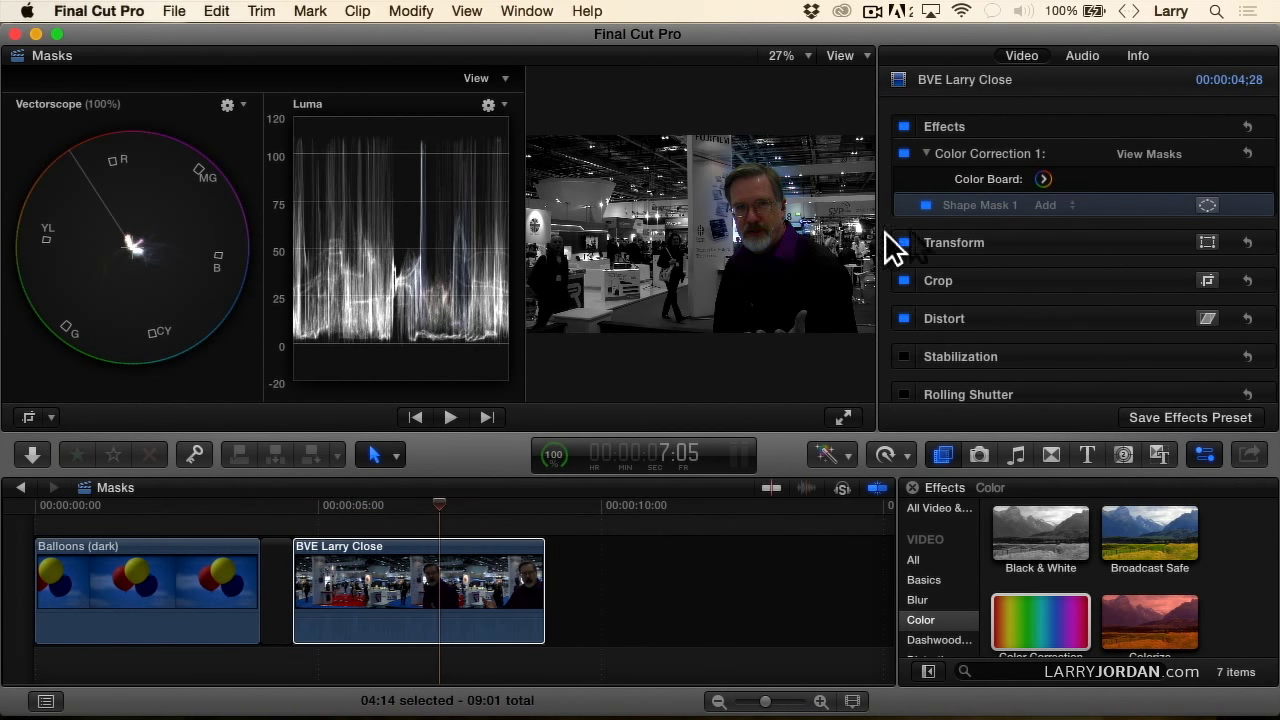
pyautogui.click(1043, 179)
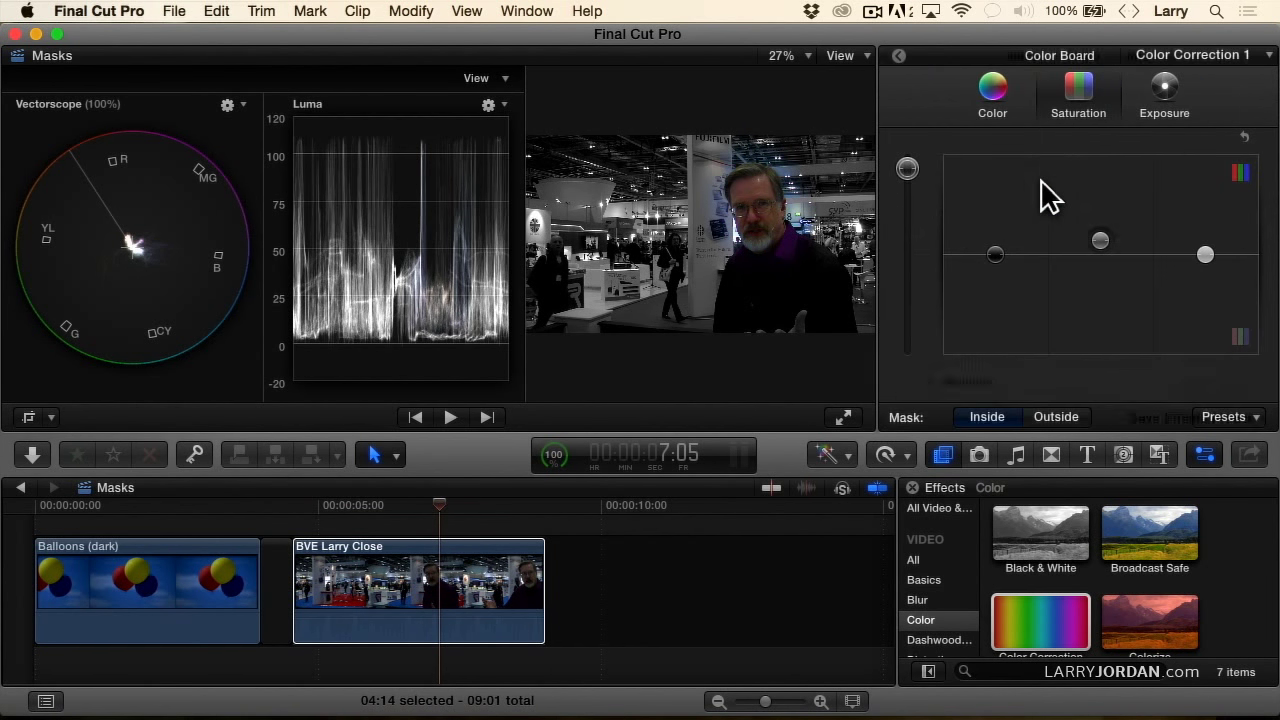
pyautogui.click(1052, 418)
pyautogui.moveTo(894, 337); pyautogui.dragTo(917, 243)
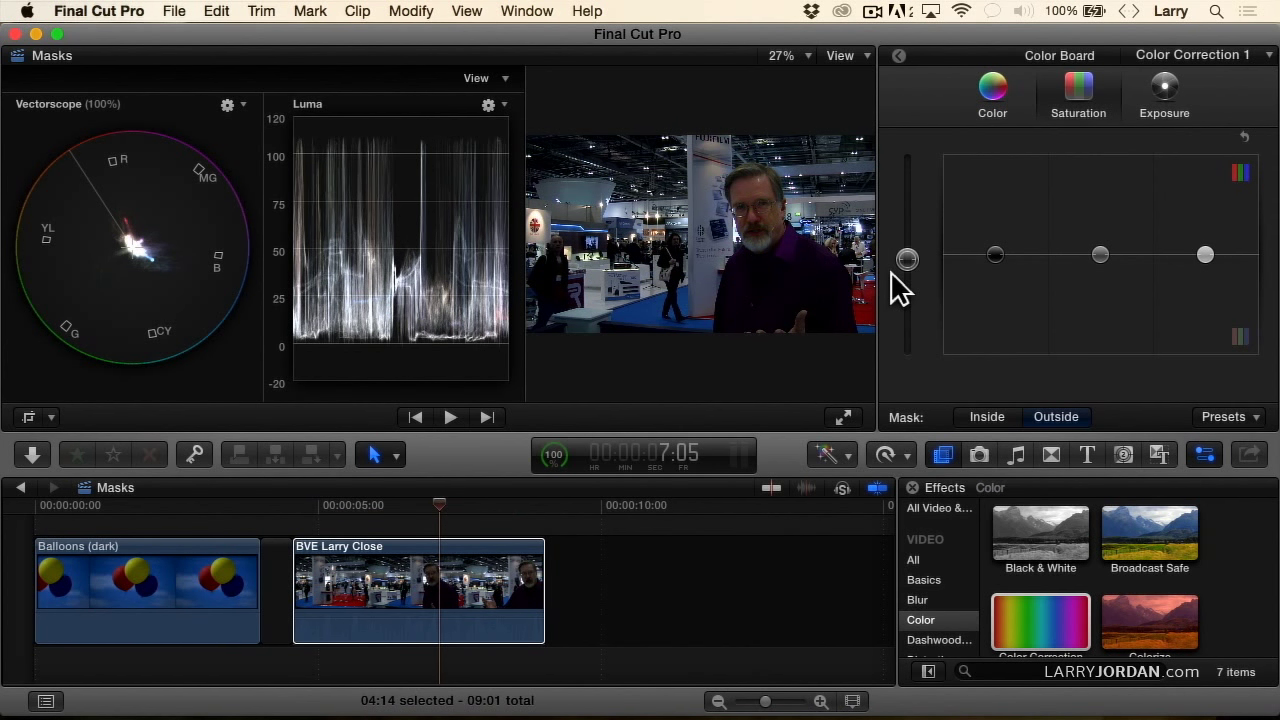
pyautogui.click(897, 57)
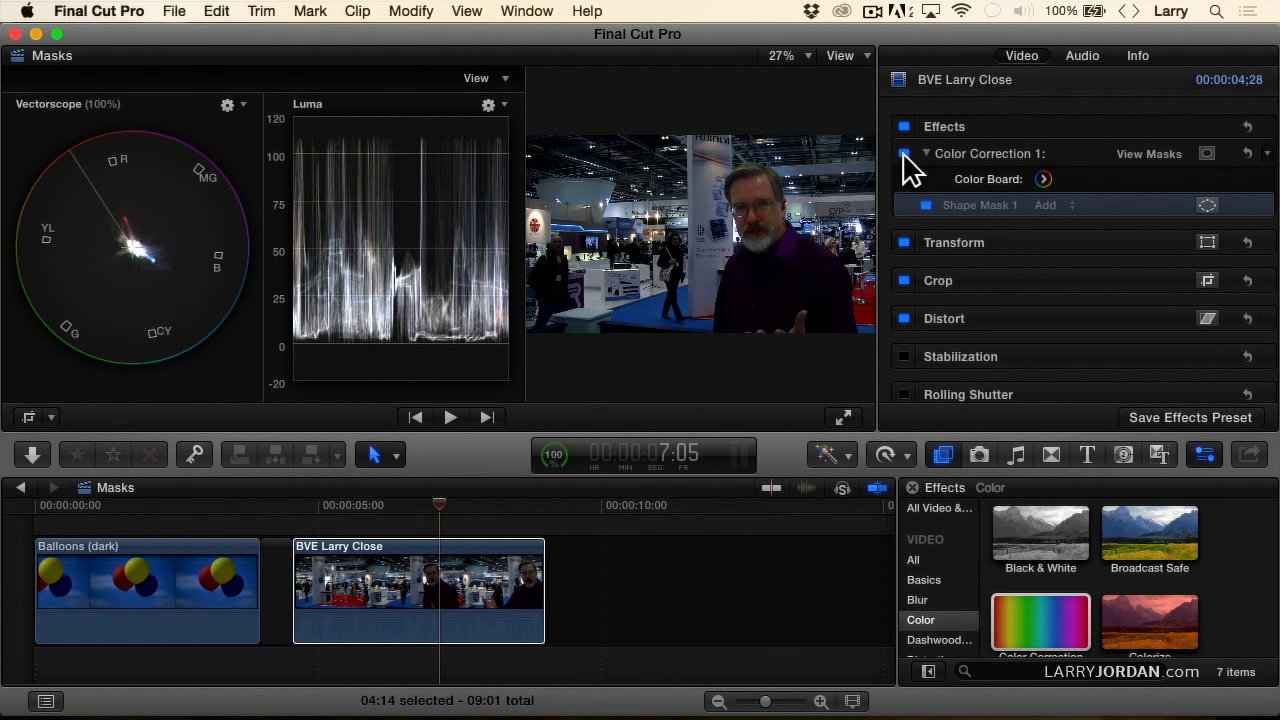
pyautogui.click(904, 155)
pyautogui.click(904, 155)
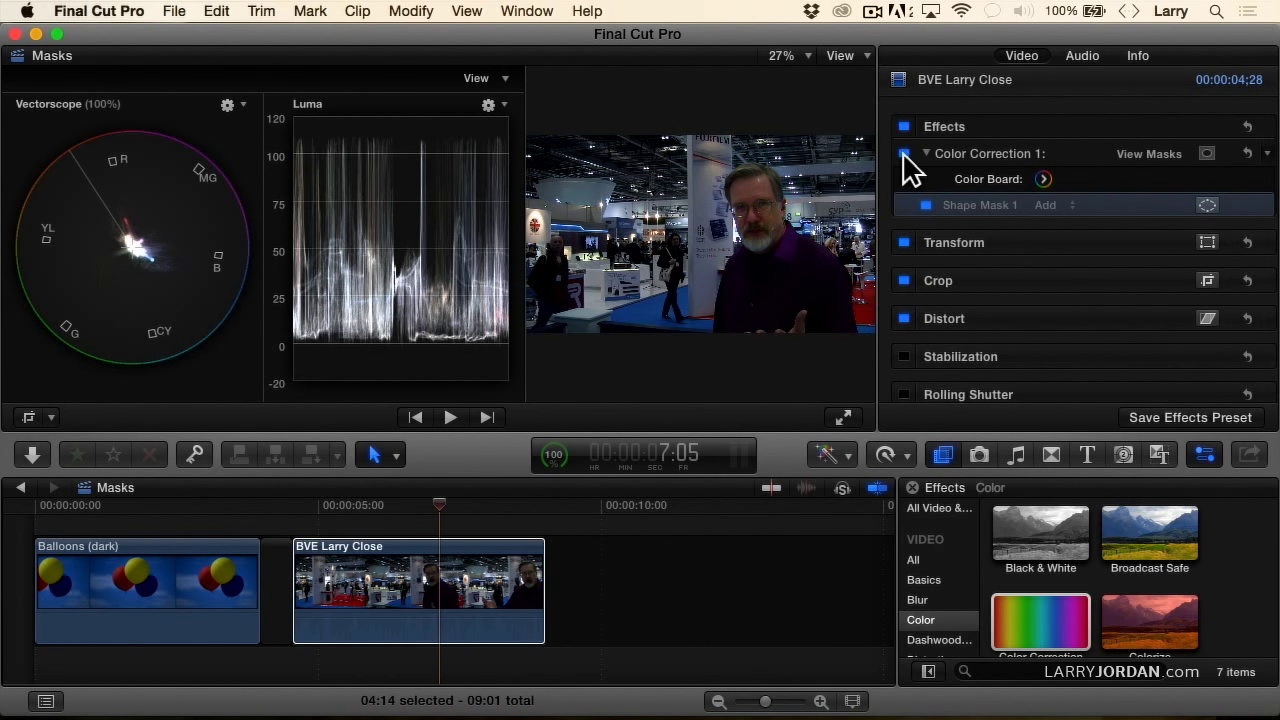